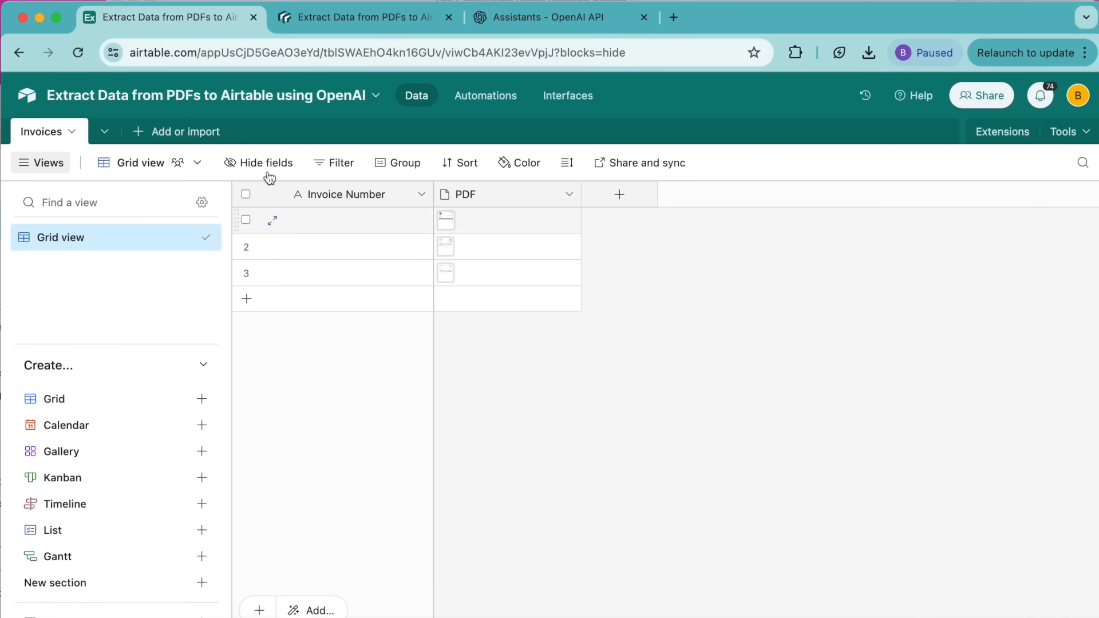
- Check the settings of the Invoice Number and PDF fields, choosing Attachment as the PDF field's type
double_click(360, 197)
left_click(479, 148)
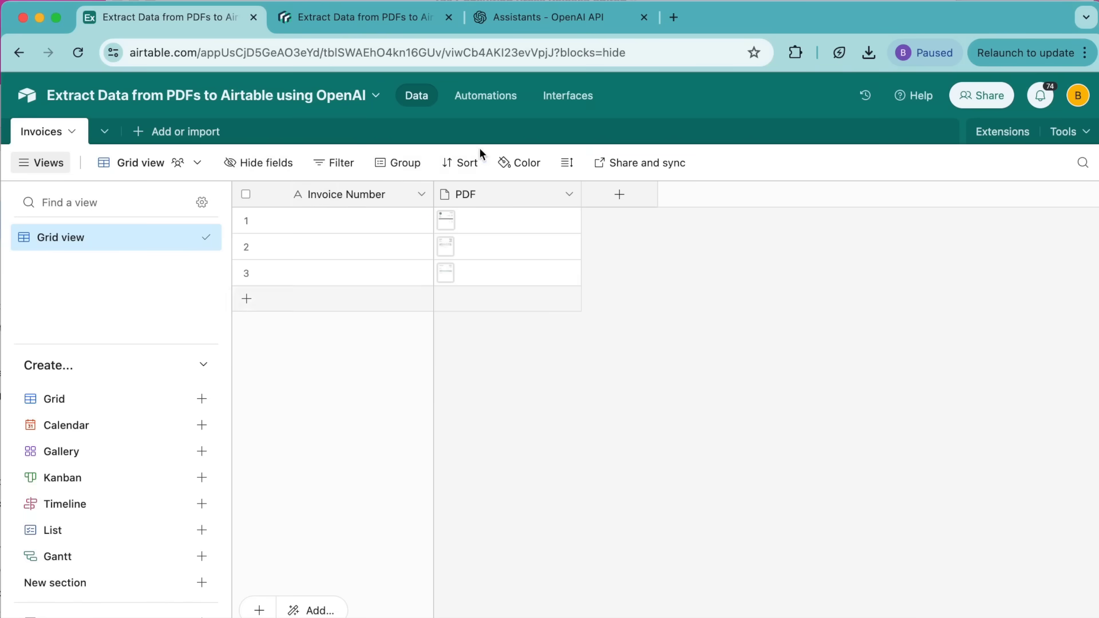
double_click(475, 194)
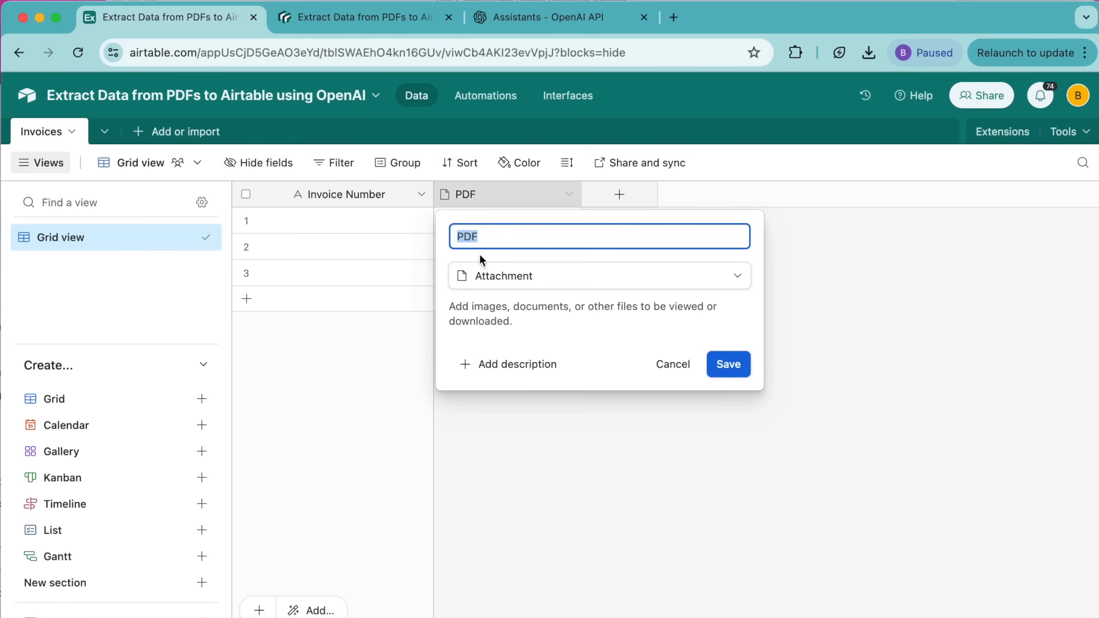
left_click(522, 277)
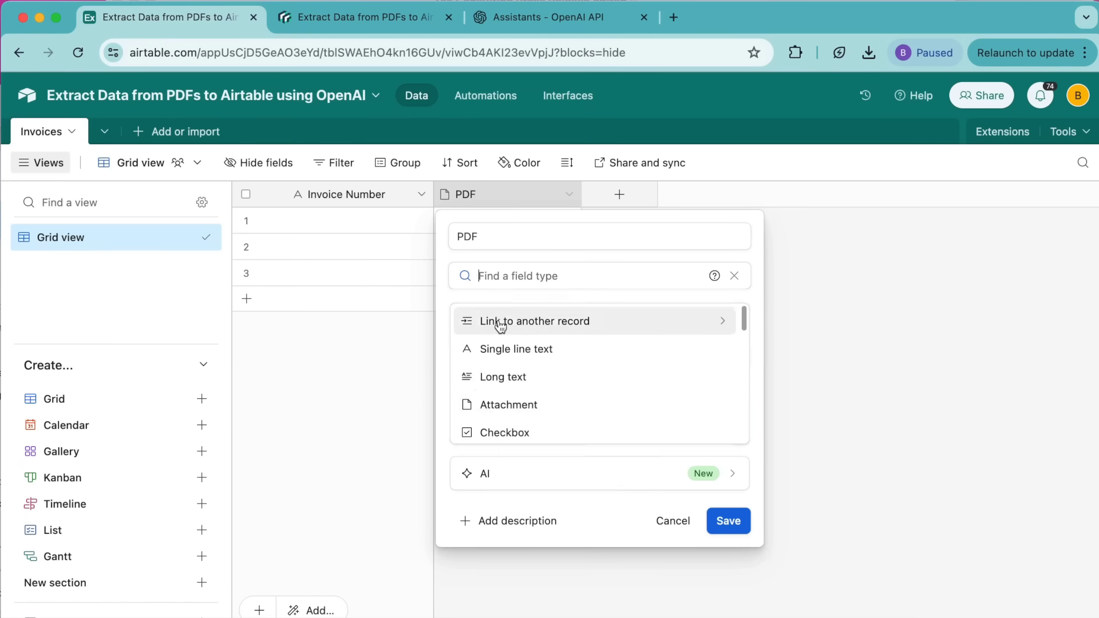
left_click(515, 410)
left_click(769, 430)
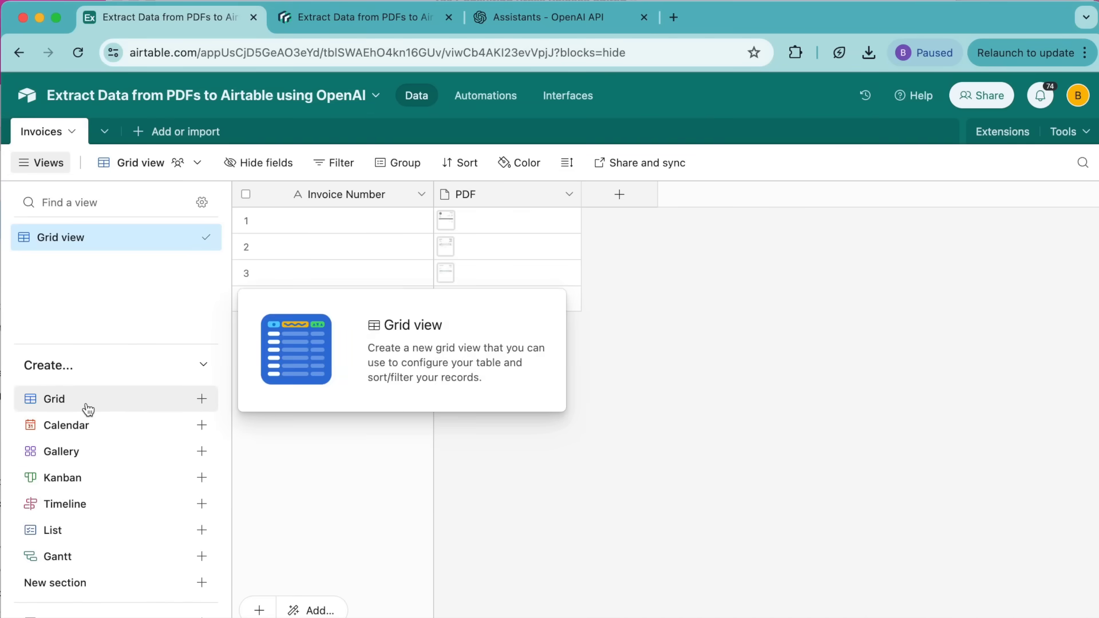
- Create a collaborative grid view named "Needs data" in the Invoices table
left_click(204, 400)
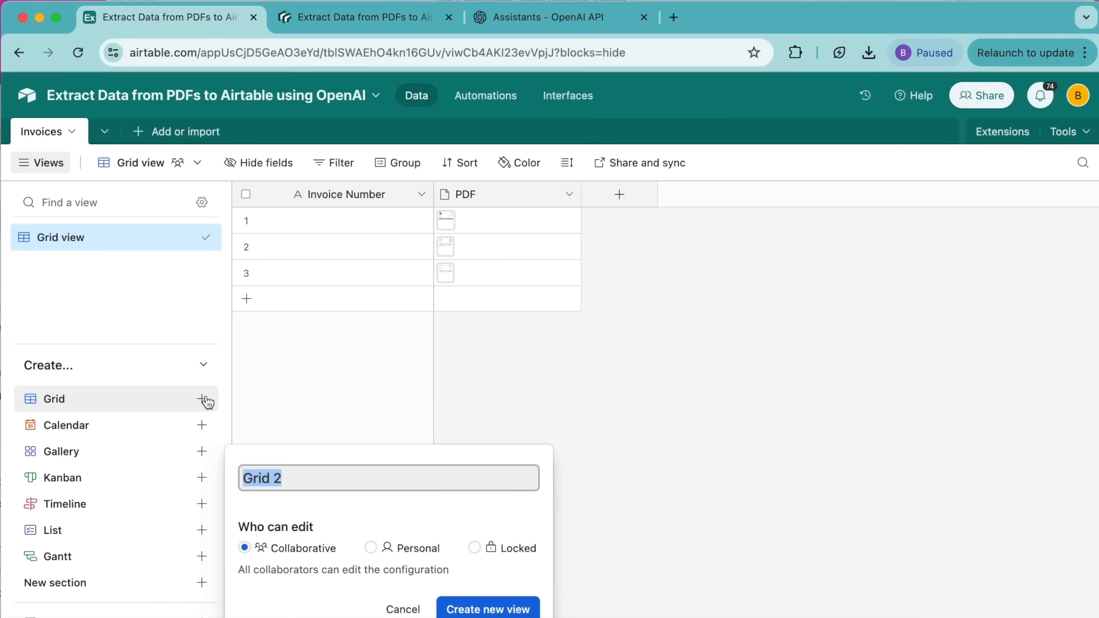
type("Needs data")
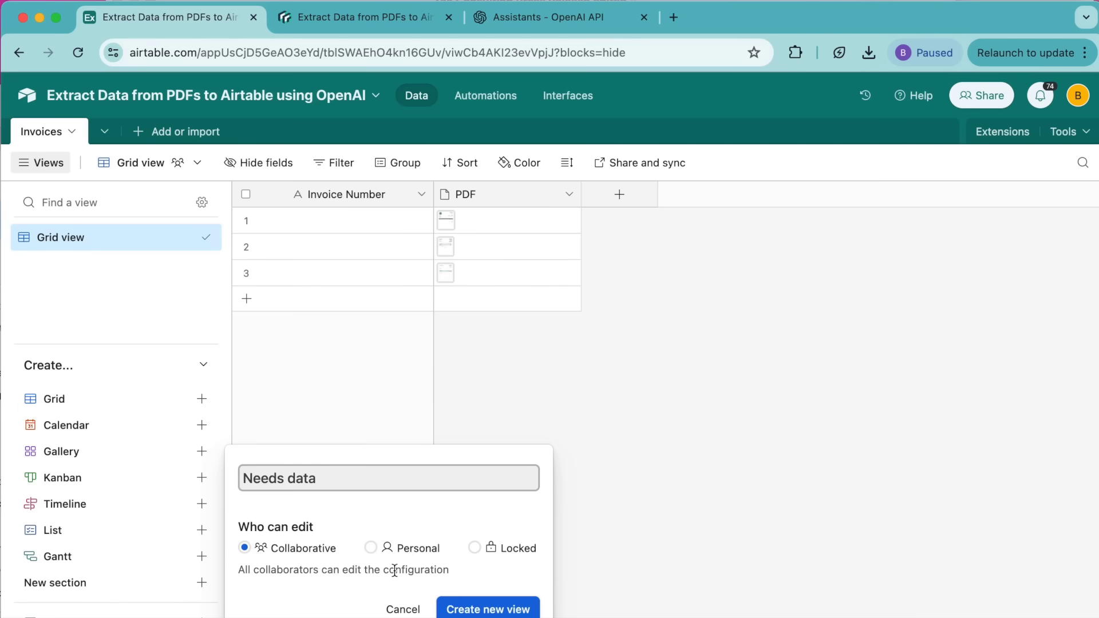
left_click(501, 611)
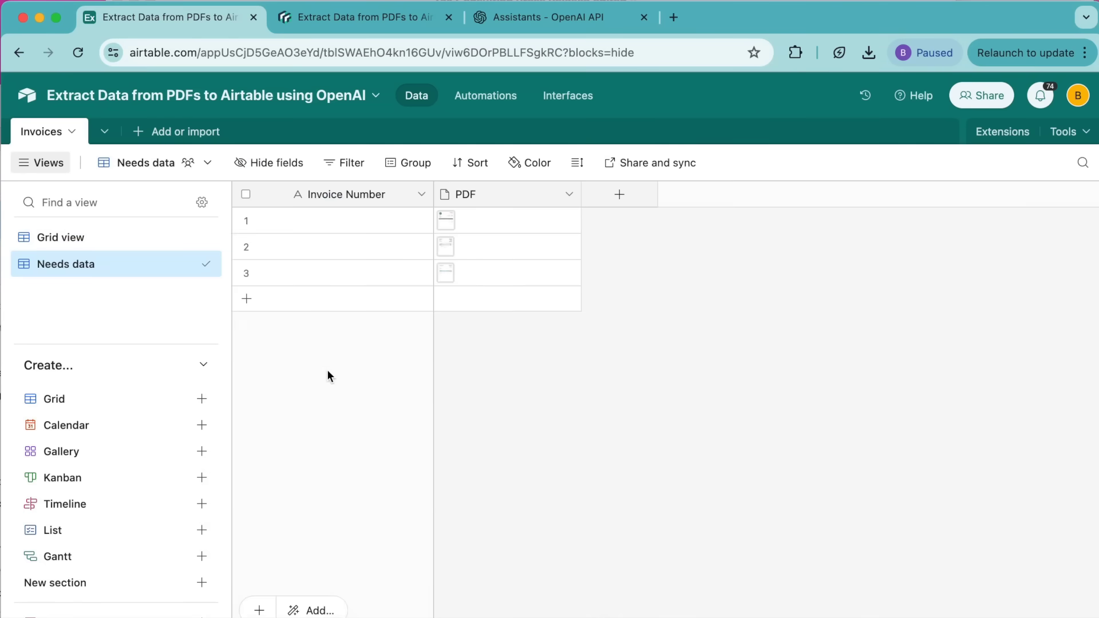
- Filter the Needs data view to records where Invoice Number is empty
left_click(345, 163)
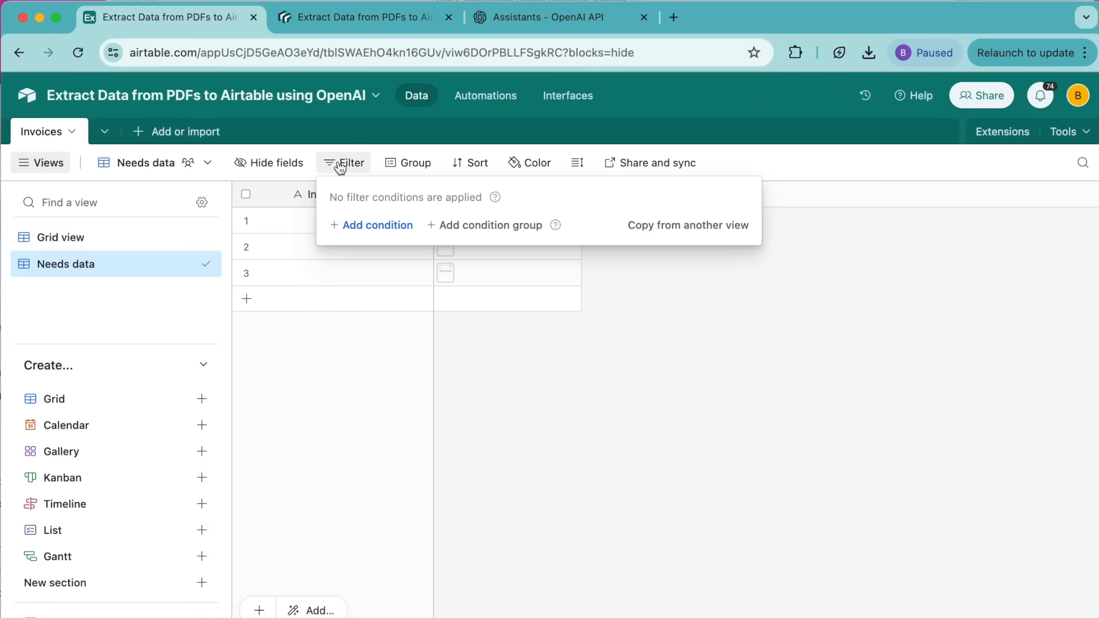
left_click(366, 226)
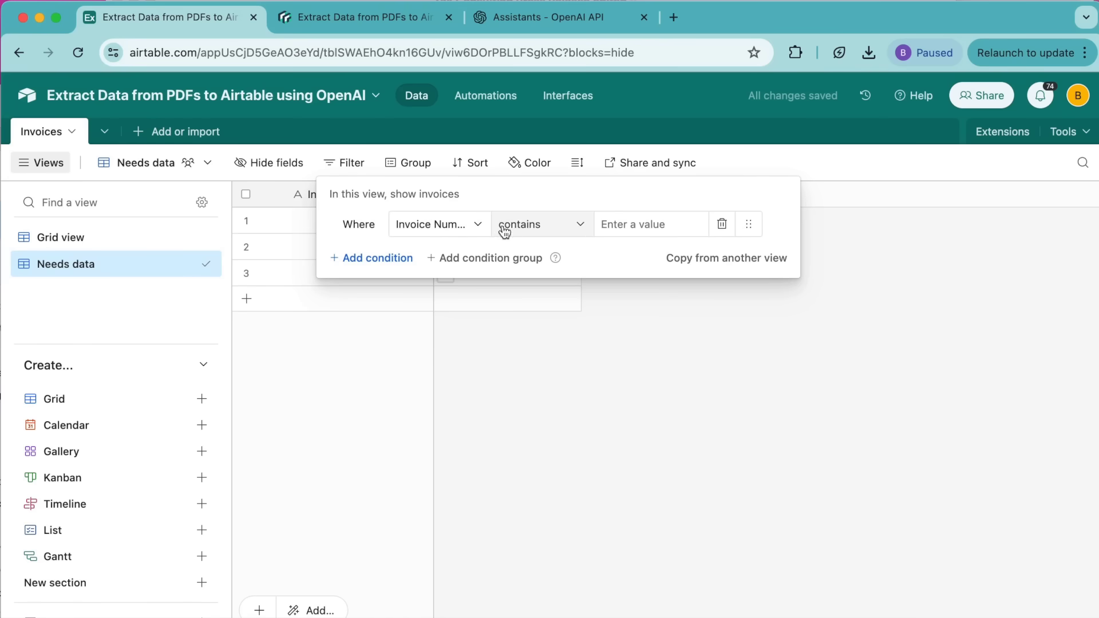
left_click(525, 227)
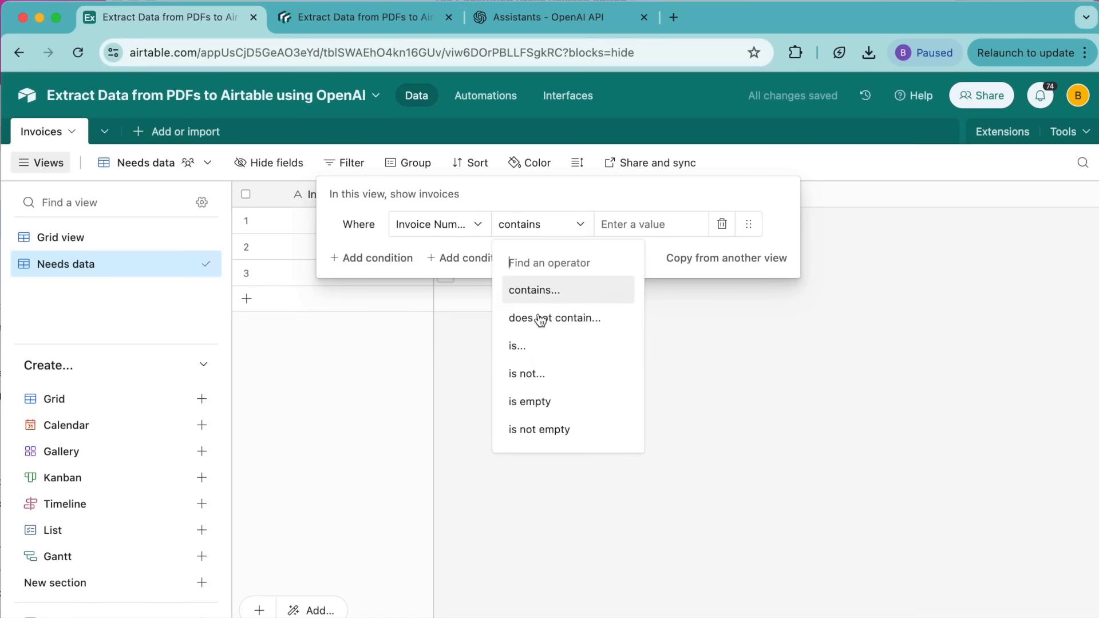
left_click(532, 402)
- Add a second "and" filter condition to the view requiring that PDF is not empty
left_click(384, 258)
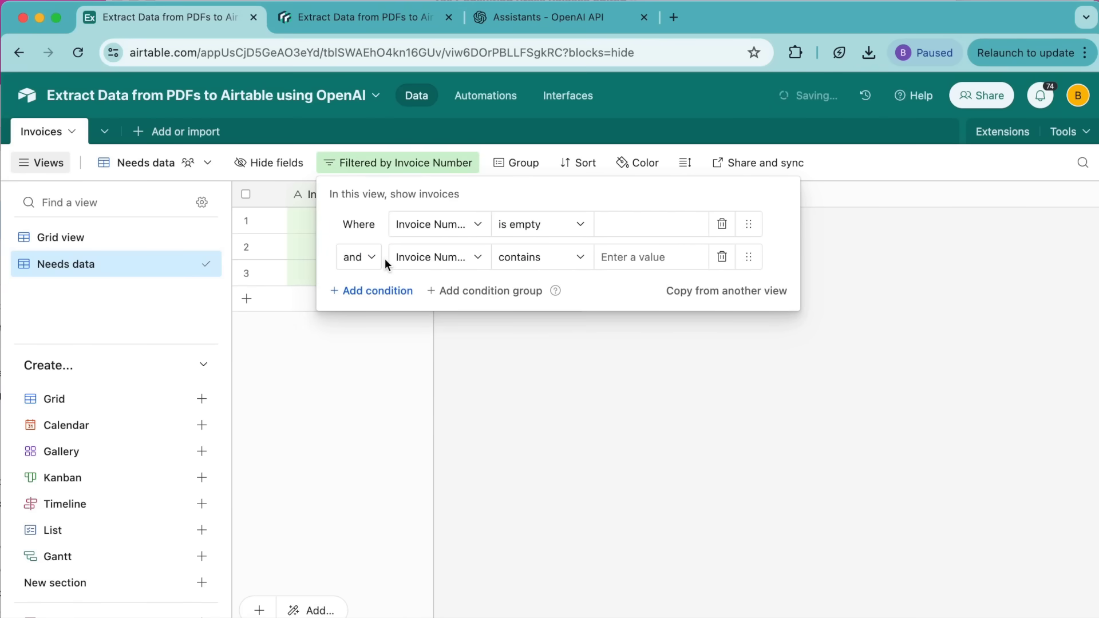
left_click(412, 257)
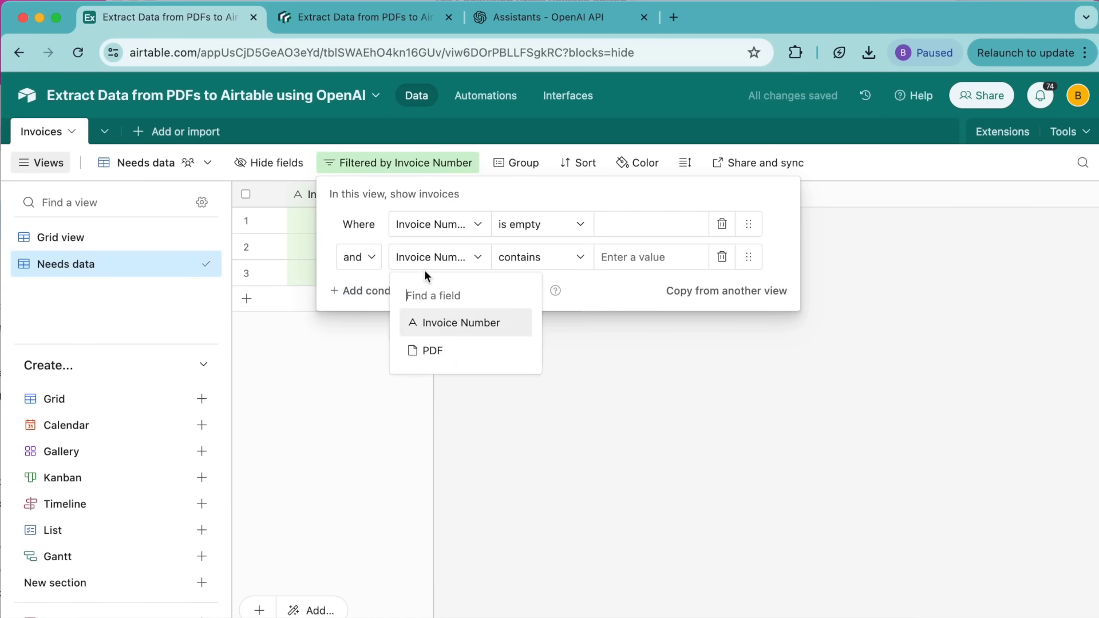
left_click(442, 351)
left_click(528, 257)
left_click(537, 406)
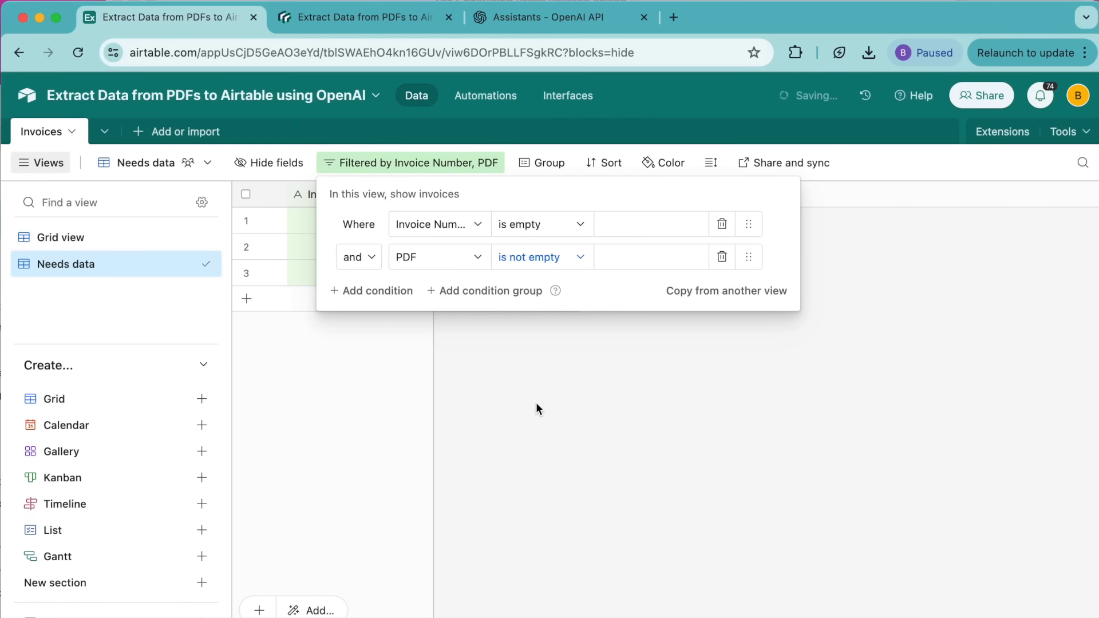
left_click(473, 362)
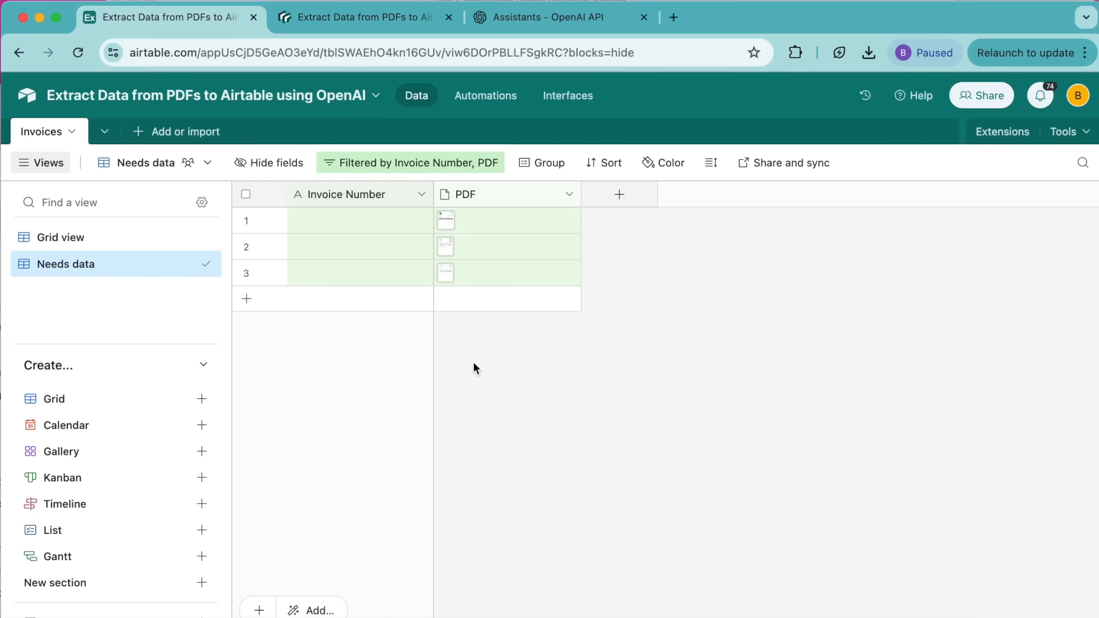
- Switch to the Data Fetcher blog tutorial and read the section on creating an assistant in OpenAI
left_click(567, 23)
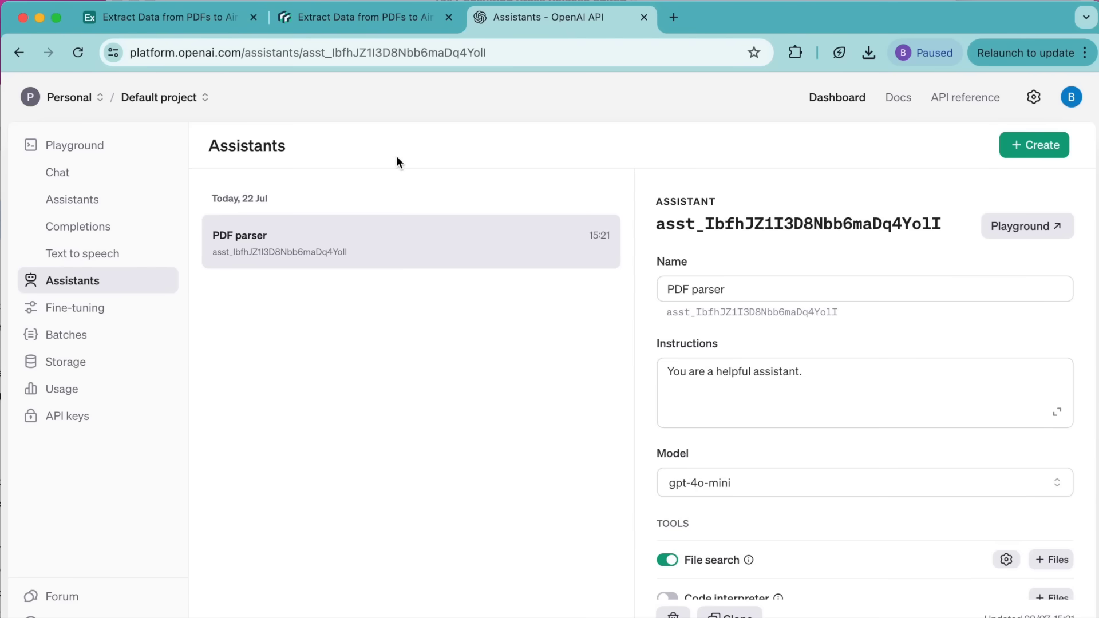
left_click(405, 13)
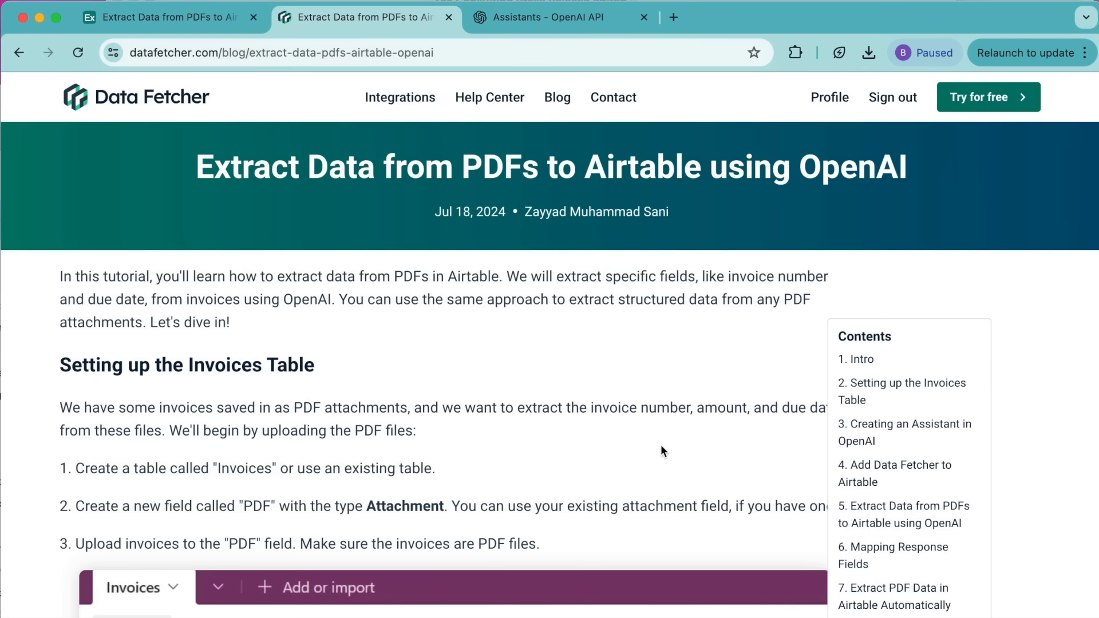
scroll(593, 510, "down", 20)
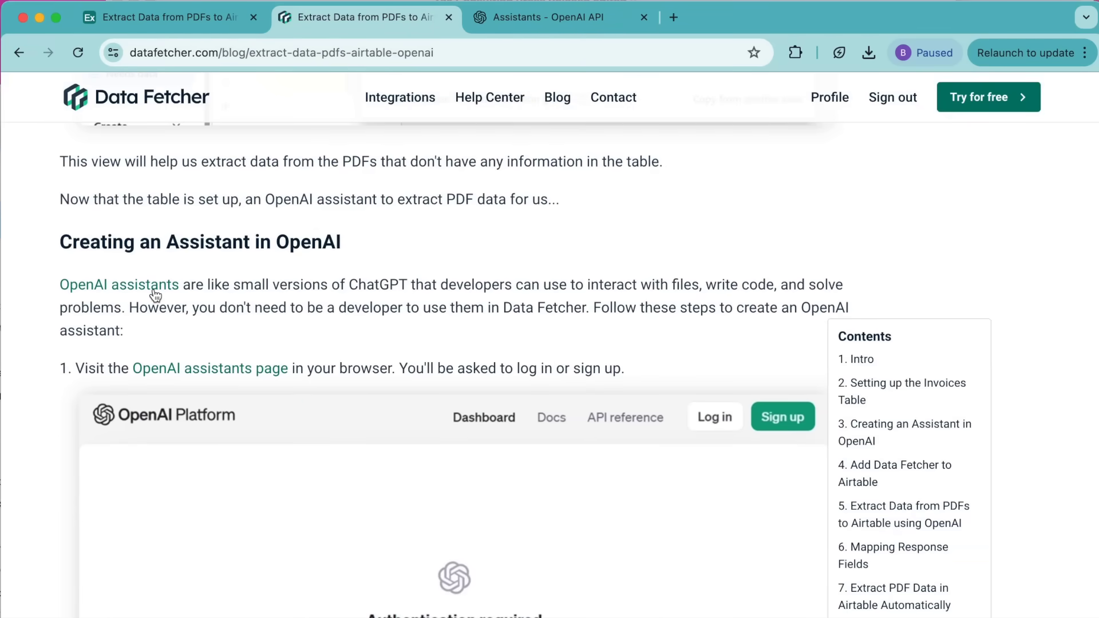
- Switch to the OpenAI Assistants page and review the PDF parser assistant's instructions, model options and File search tool
left_click(542, 29)
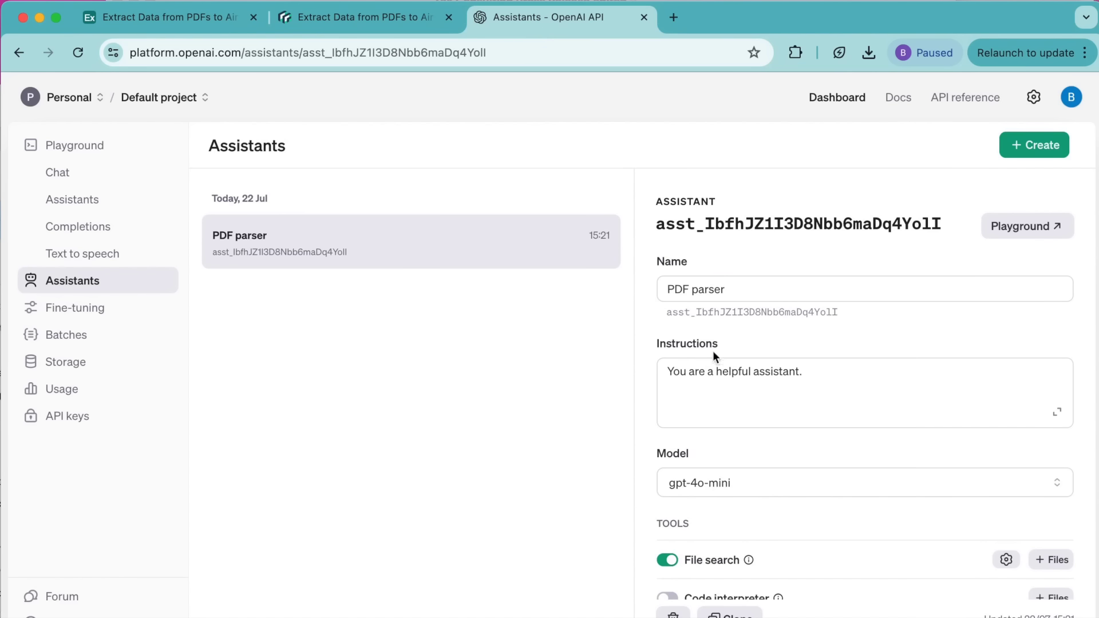
scroll(601, 376, "down", 2)
left_click(678, 399)
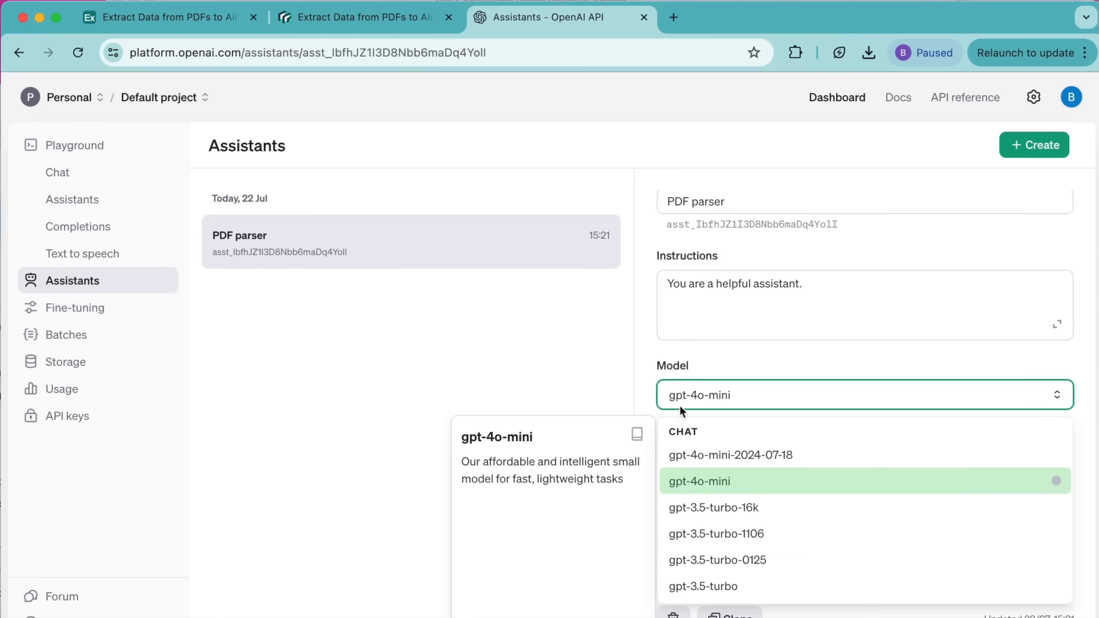
left_click(585, 328)
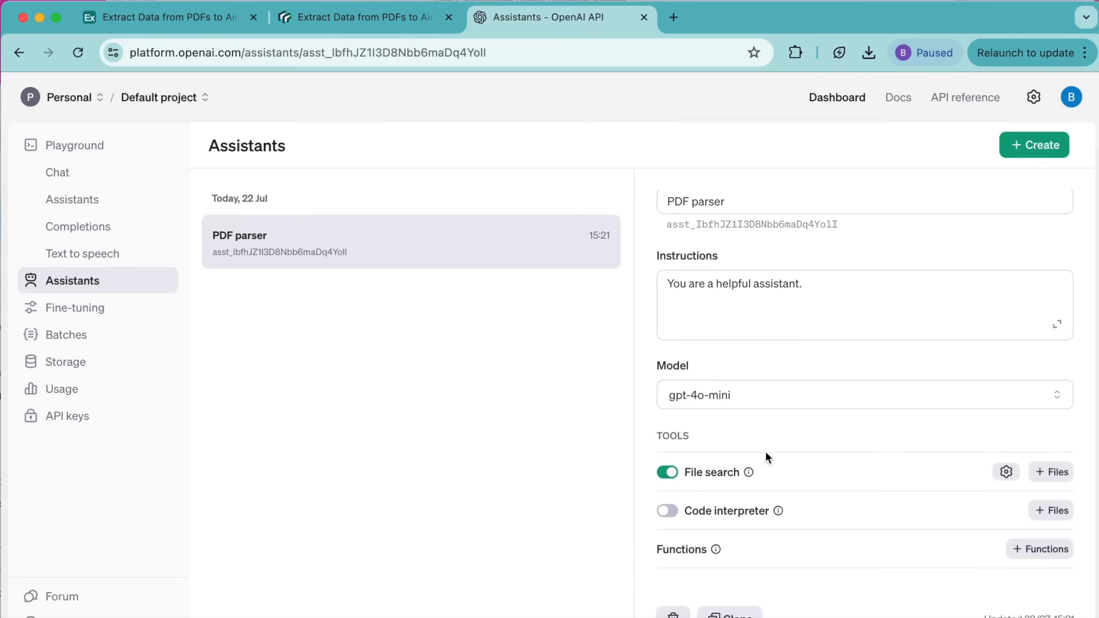
mouse_move(665, 476)
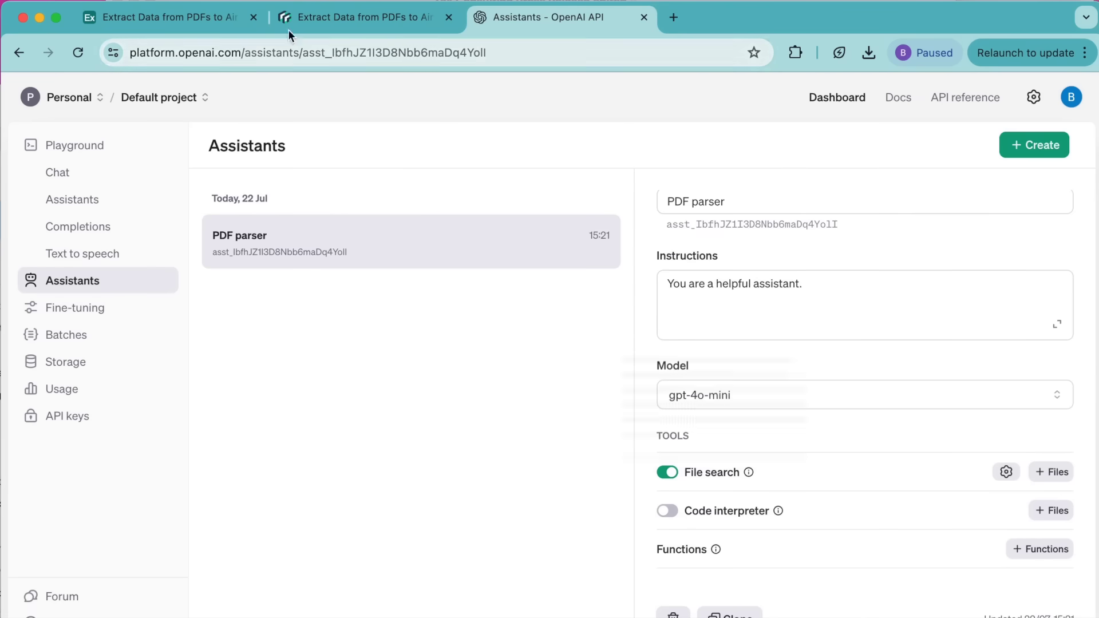
- Switch back to Airtable, add the Data Fetcher extension to the base and continue into it with a Google account
left_click(171, 17)
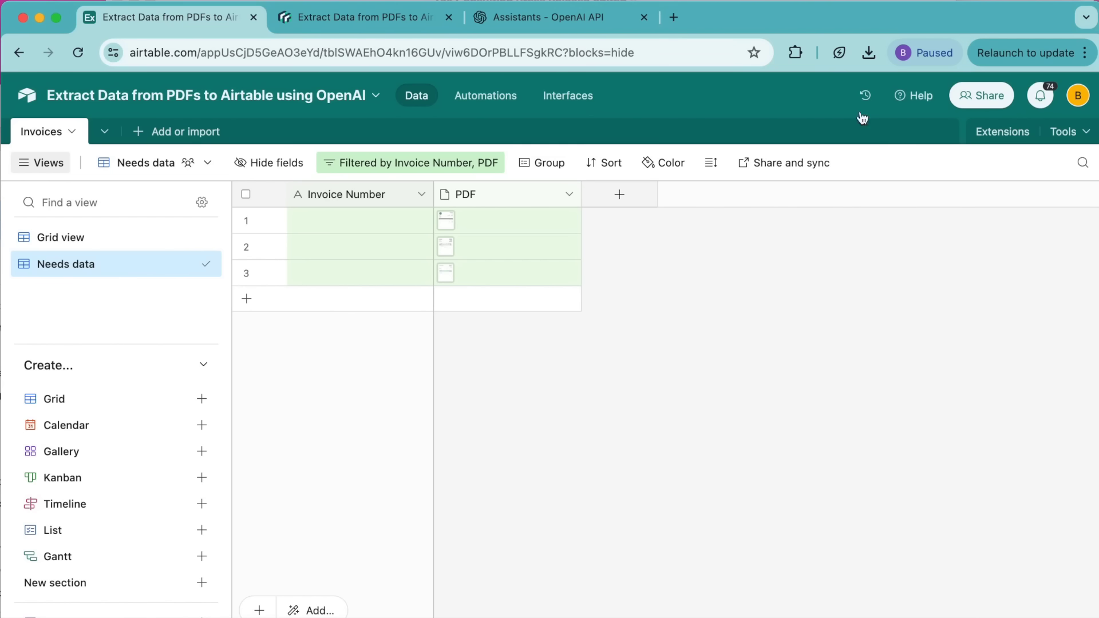
left_click(1006, 132)
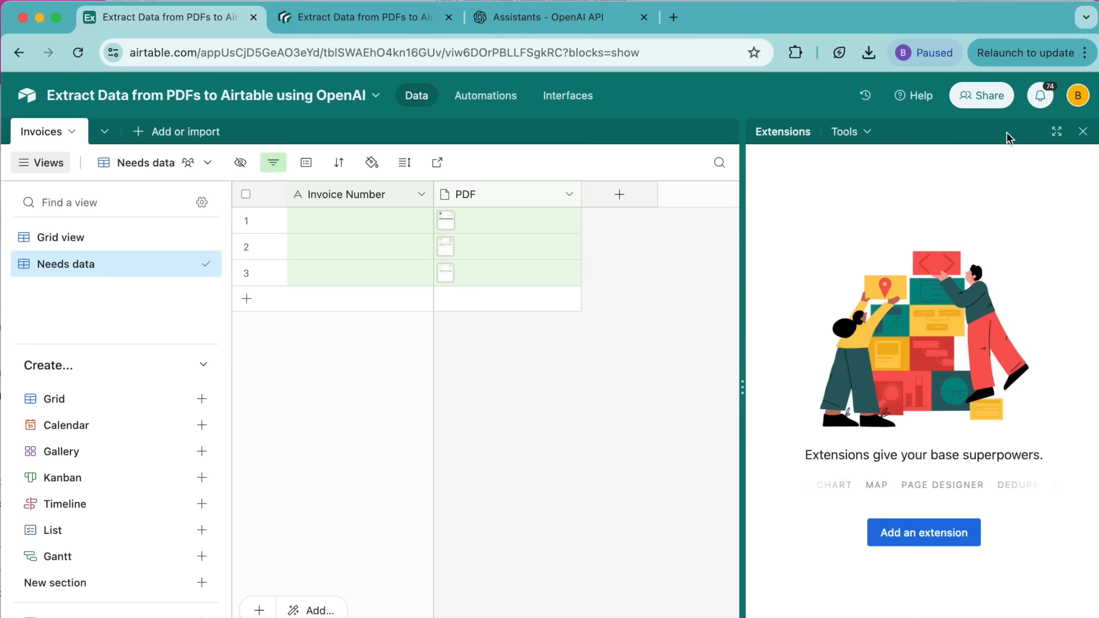
left_click(928, 535)
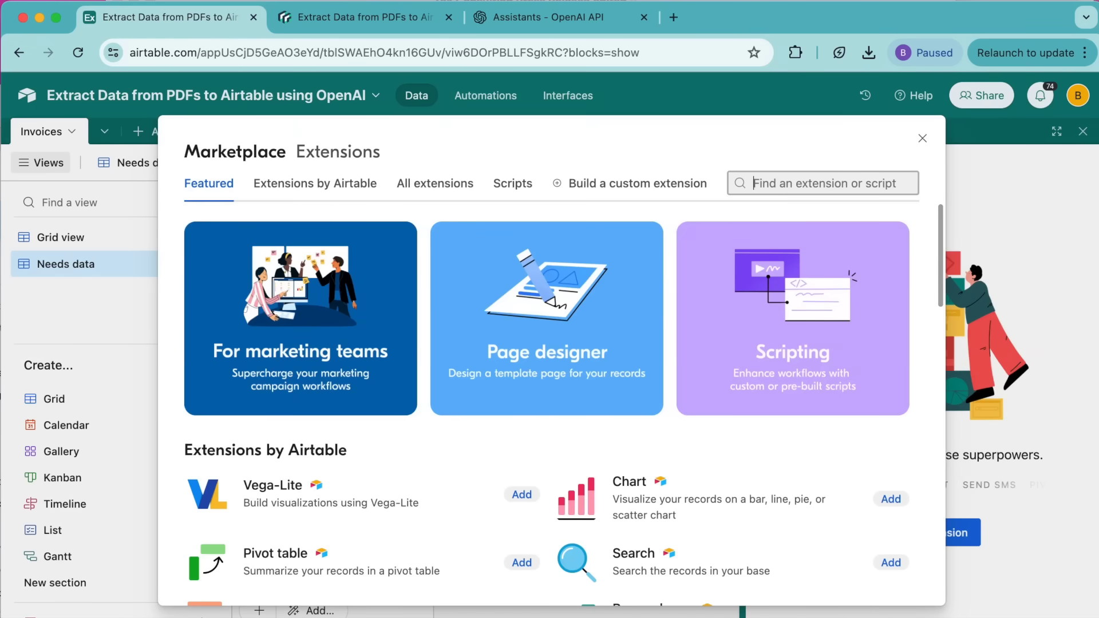
type("data fet")
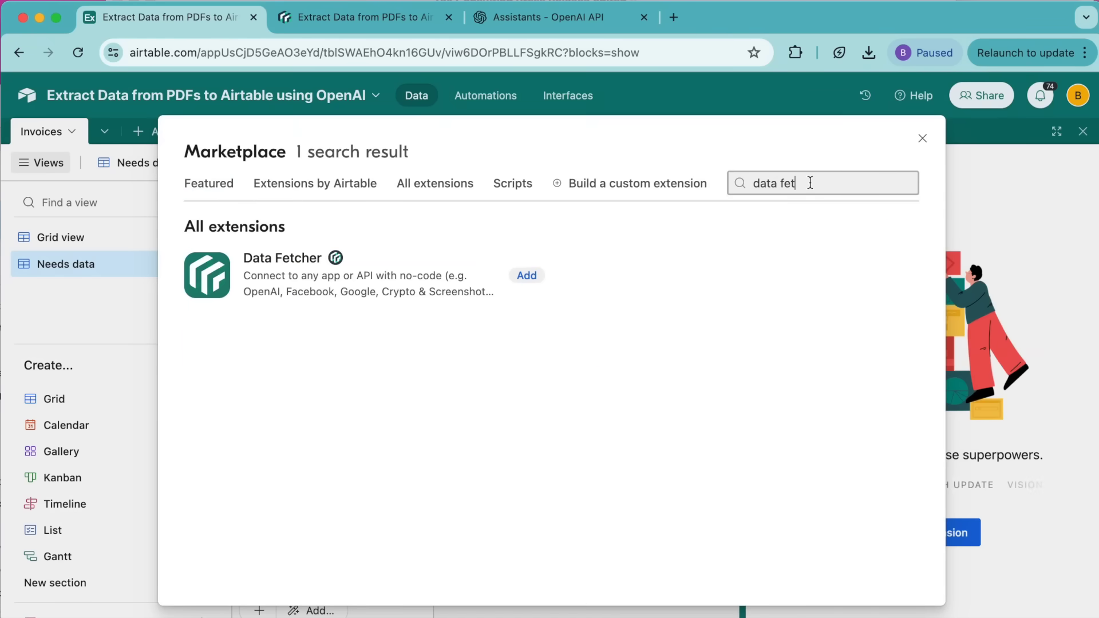
left_click(527, 276)
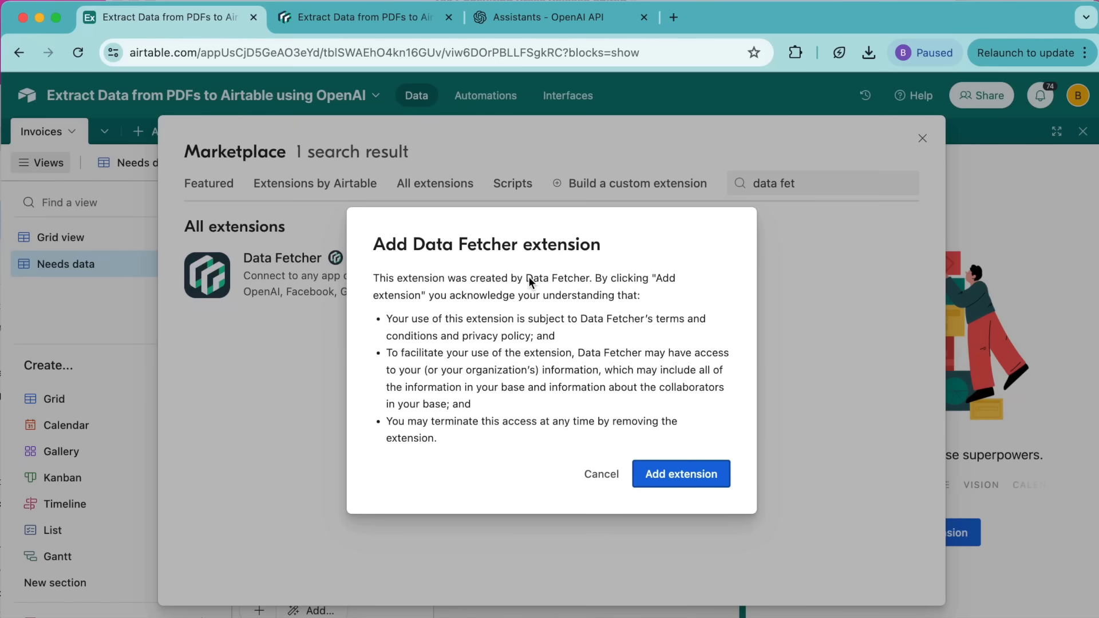
left_click(661, 474)
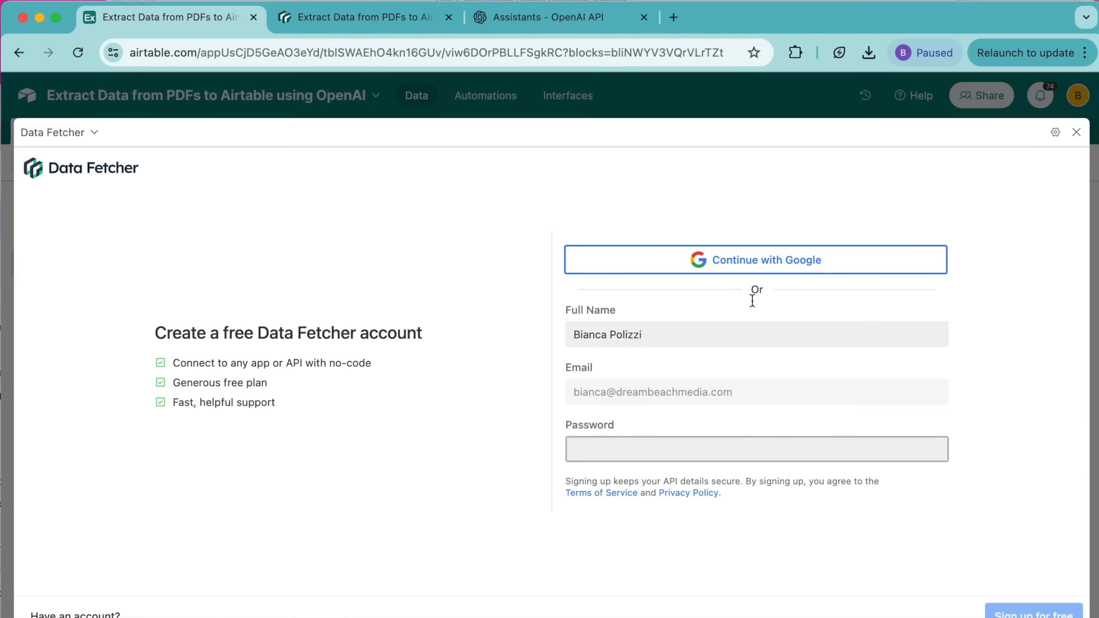
left_click(780, 270)
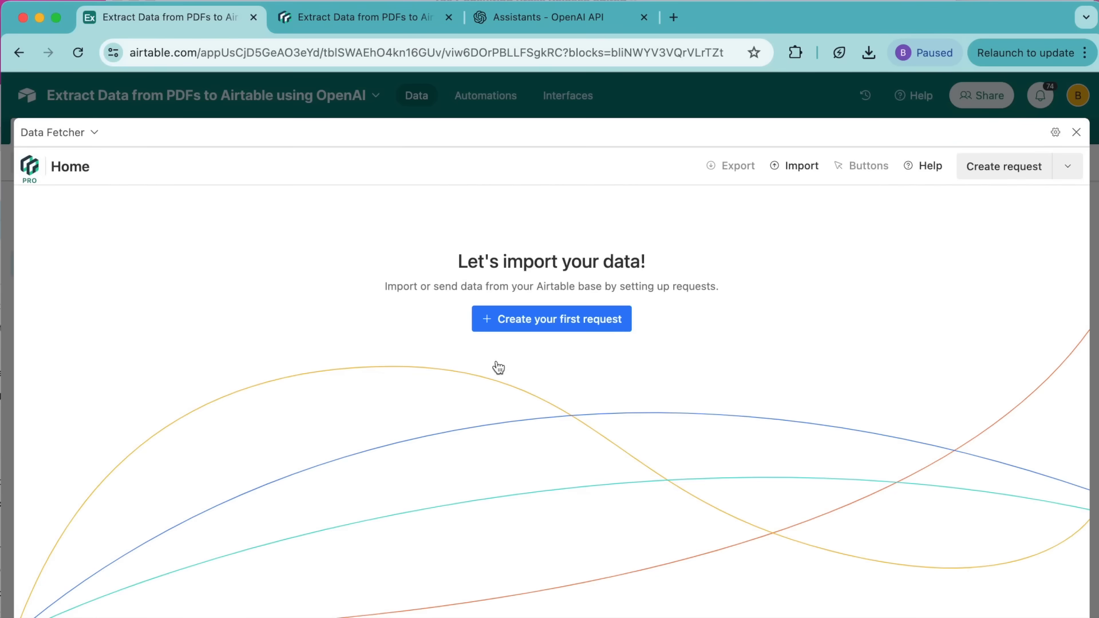
- Create the first Data Fetcher request and choose OpenAI as its application
left_click(511, 325)
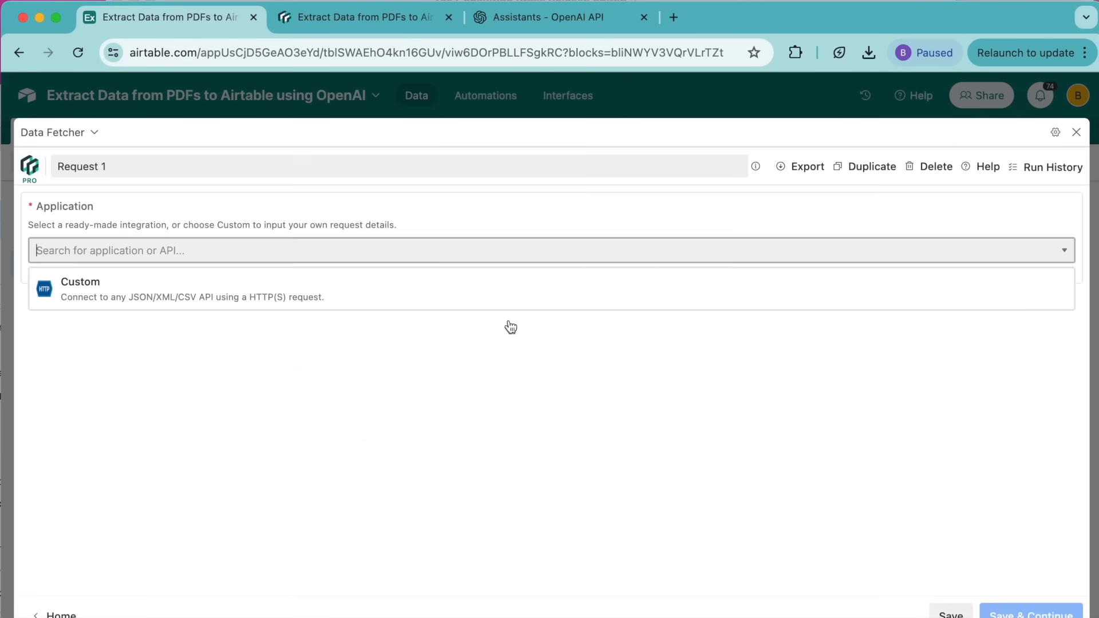
left_click(394, 246)
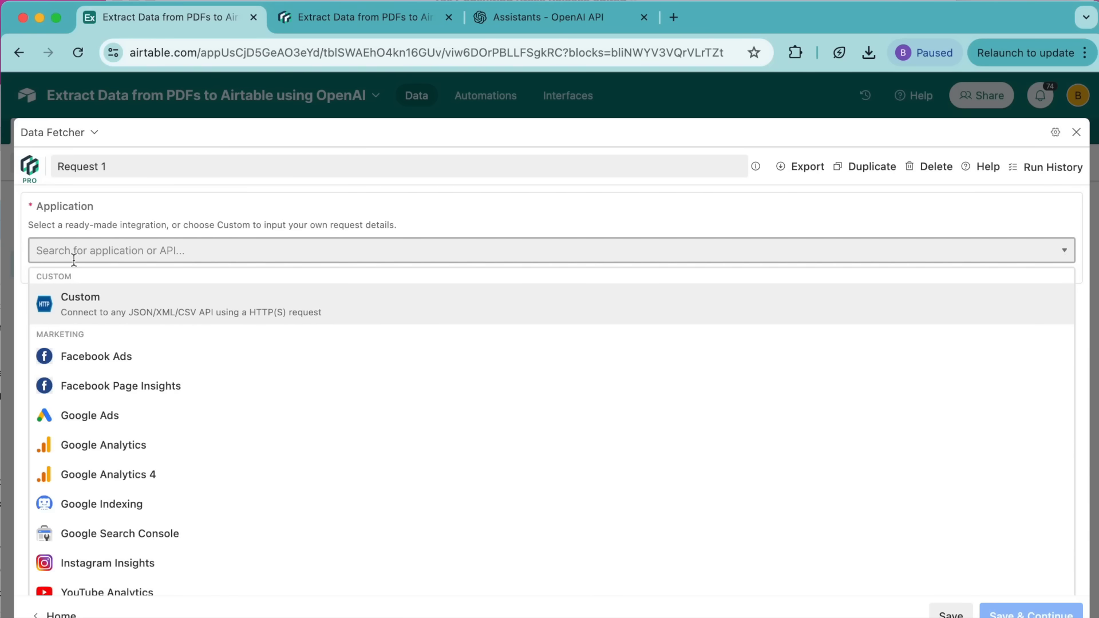
left_click(186, 251)
type("ope")
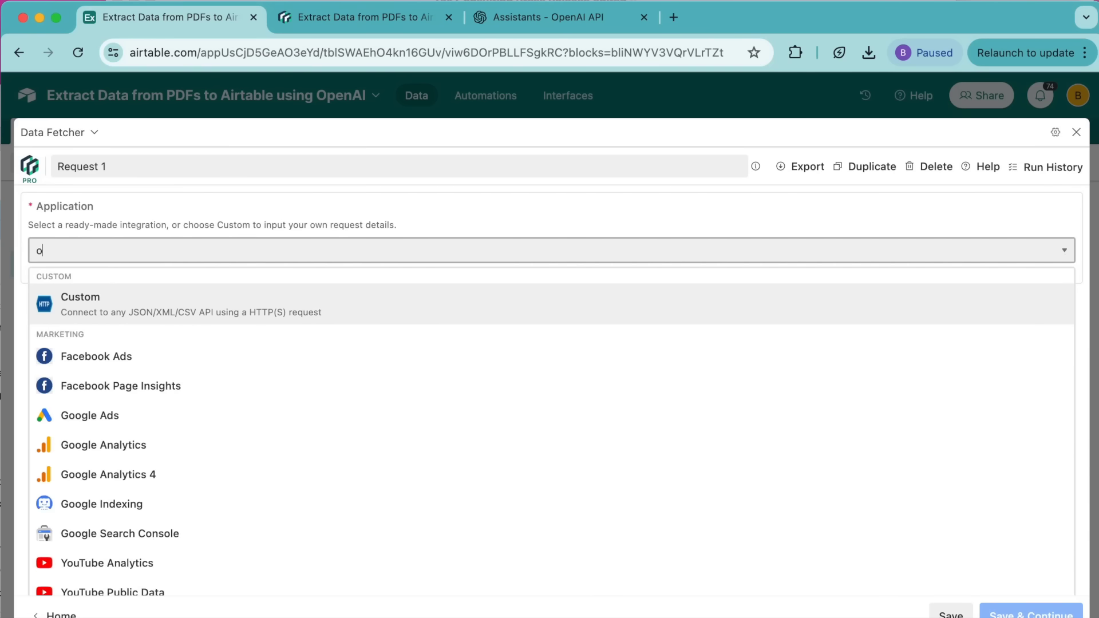
left_click(177, 299)
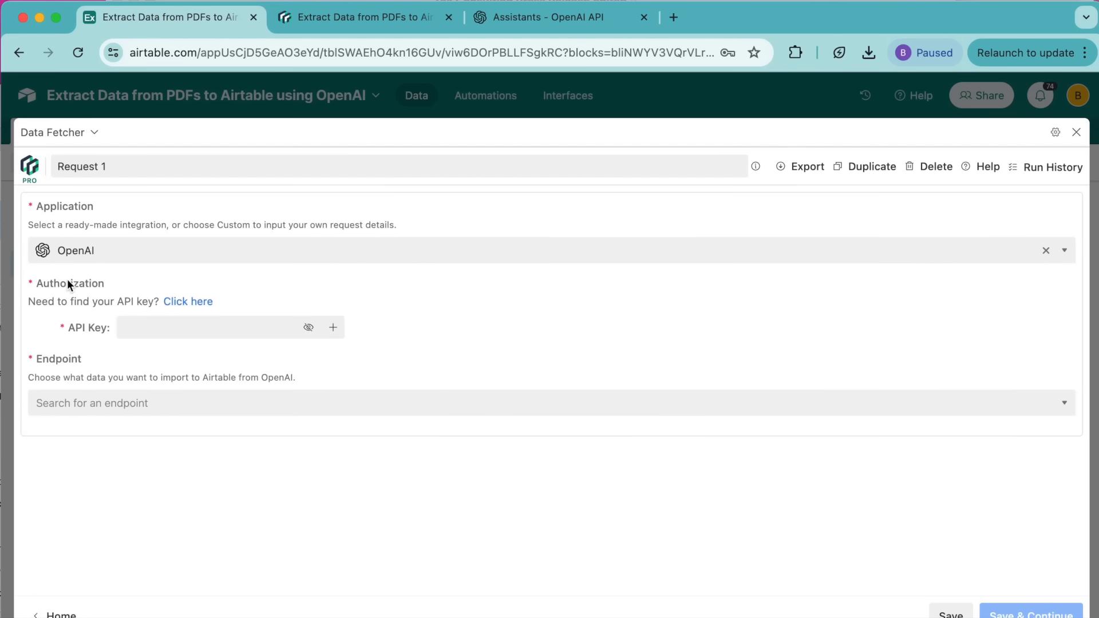
- Consult the OpenAI API keys page, return to the Data Fetcher request and paste the API key into its authorization
left_click(196, 302)
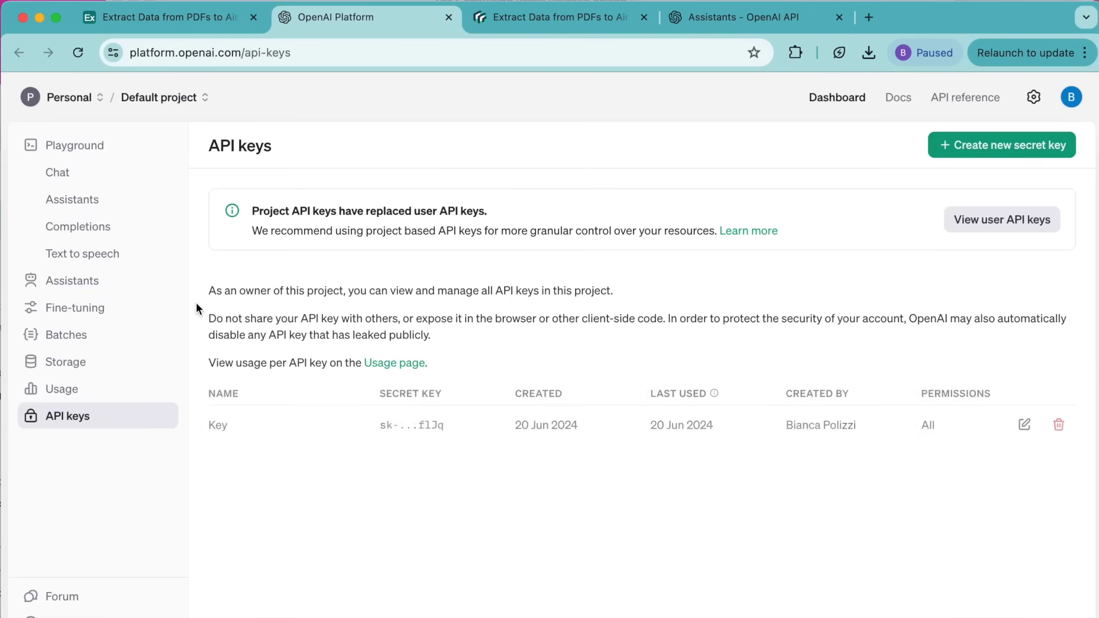
left_click(224, 23)
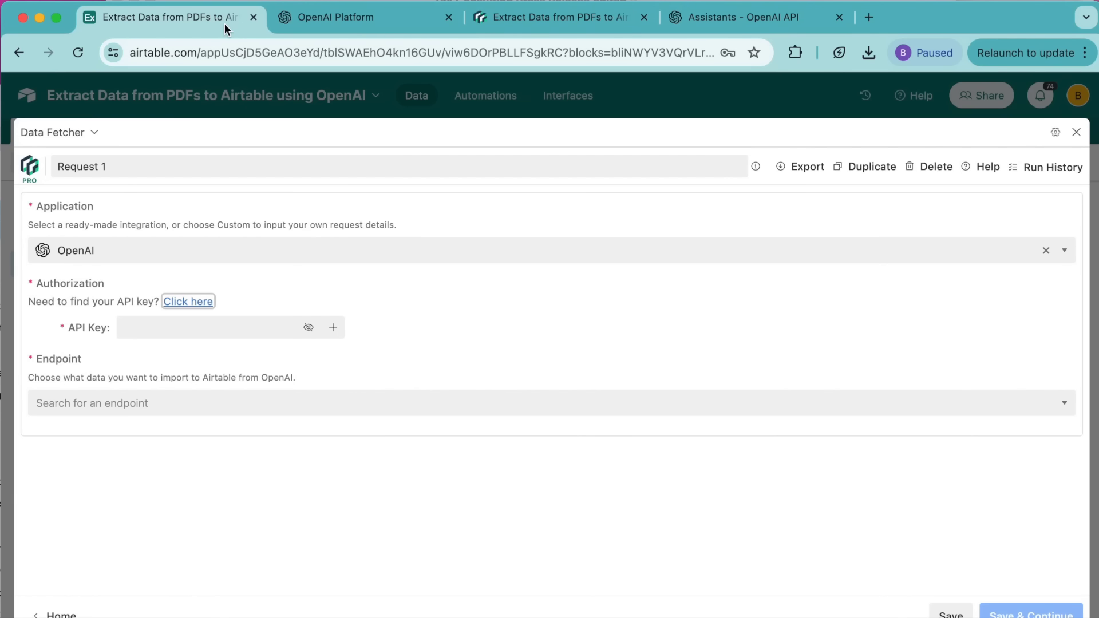
left_click(144, 331)
key("super+v")
- Name the request "Fetch Invoice Data" and save and continue with the "Create assistant thread and run" endpoint
left_click(96, 160)
key("super+a")
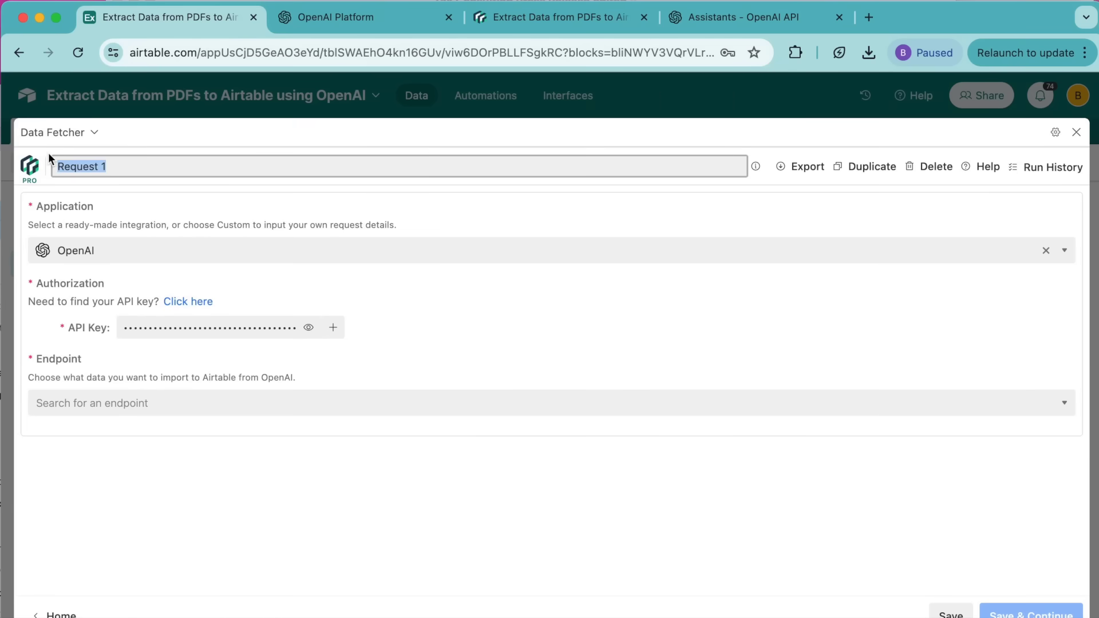
type("Fetch Invoice Data")
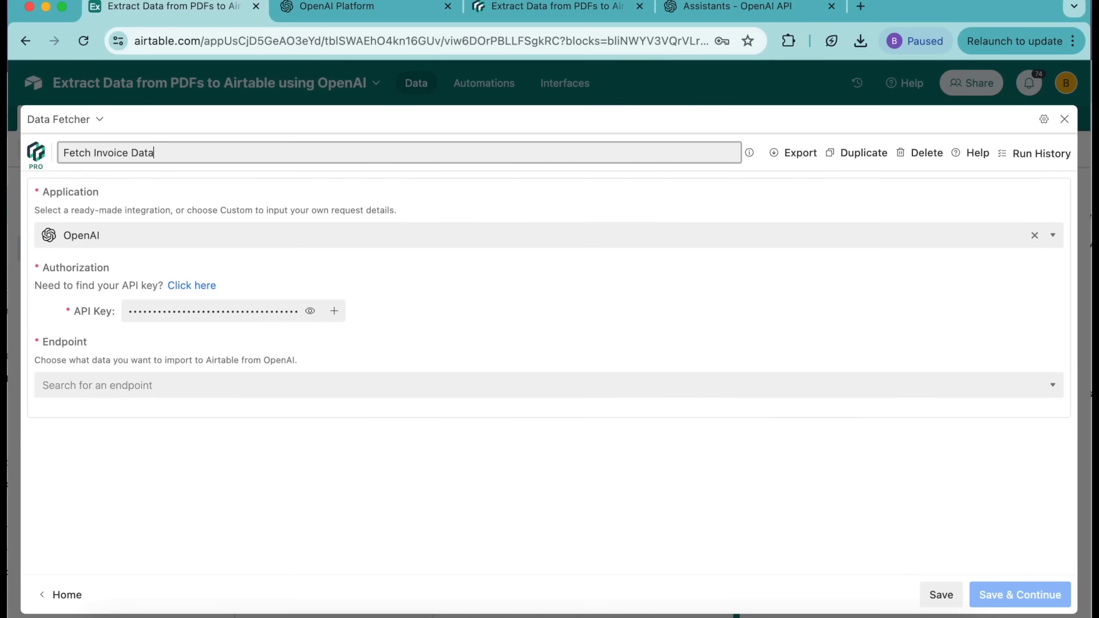
left_click(72, 385)
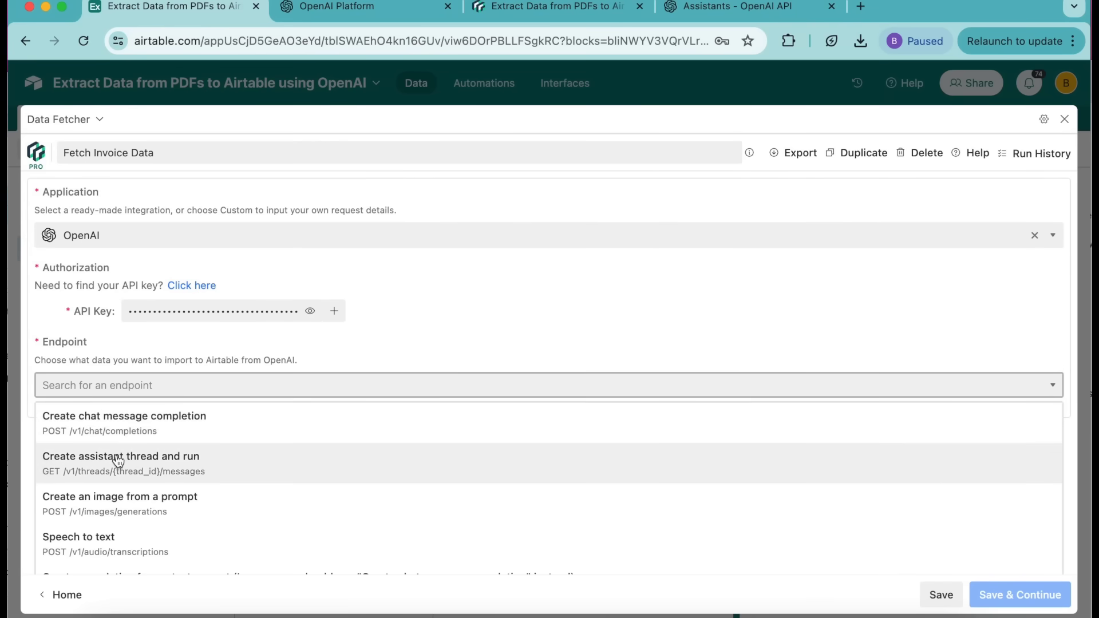
left_click(117, 464)
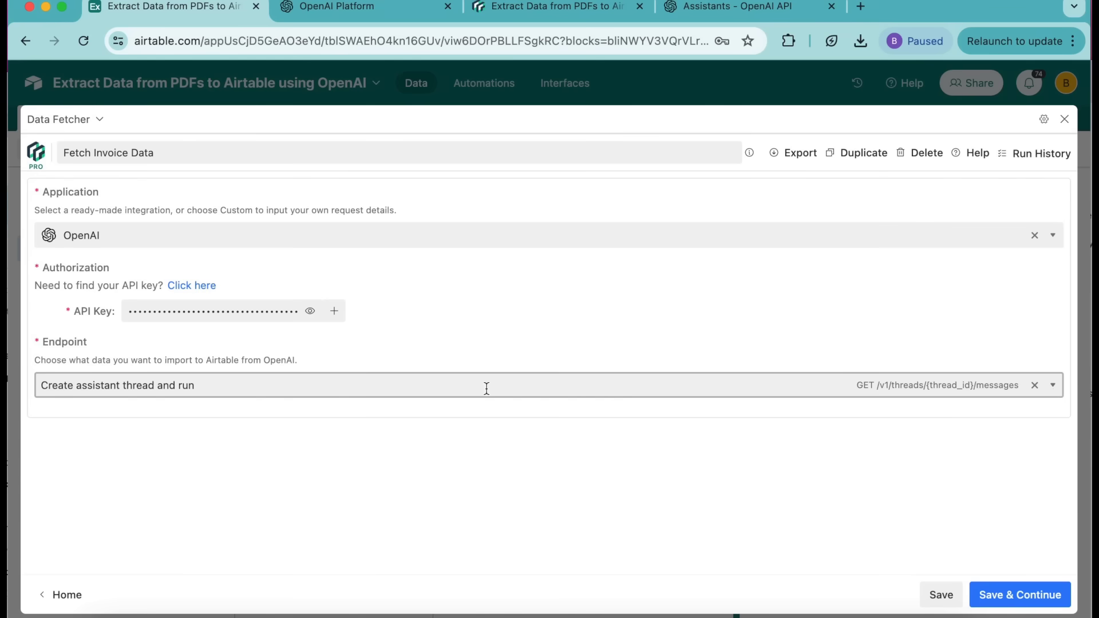
left_click(1034, 598)
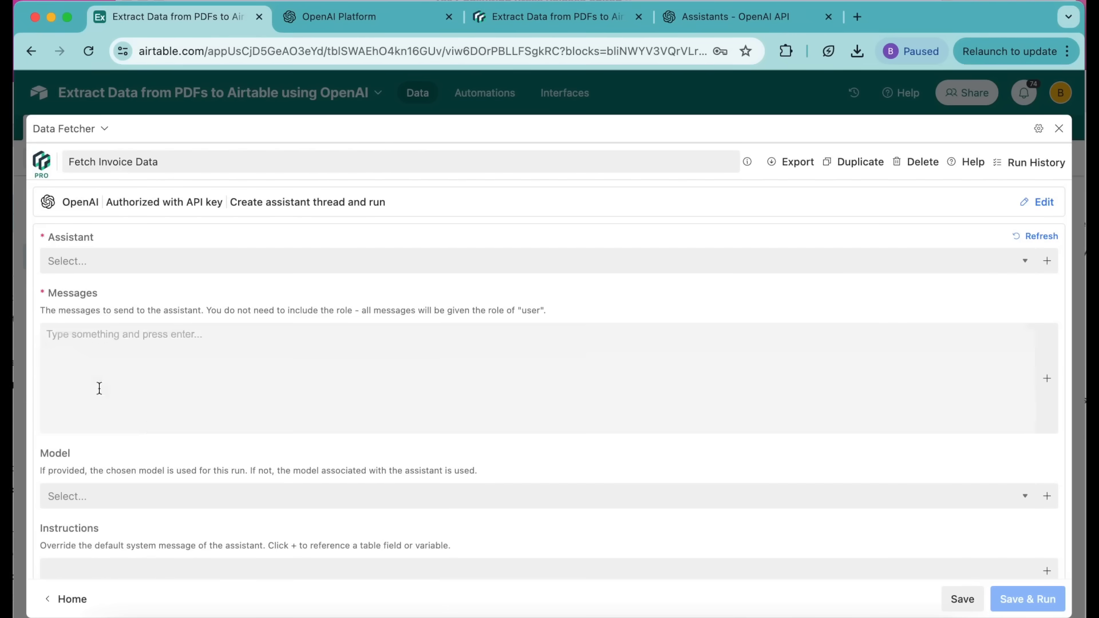
- Choose PDF Parser as the request's assistant
left_click(140, 262)
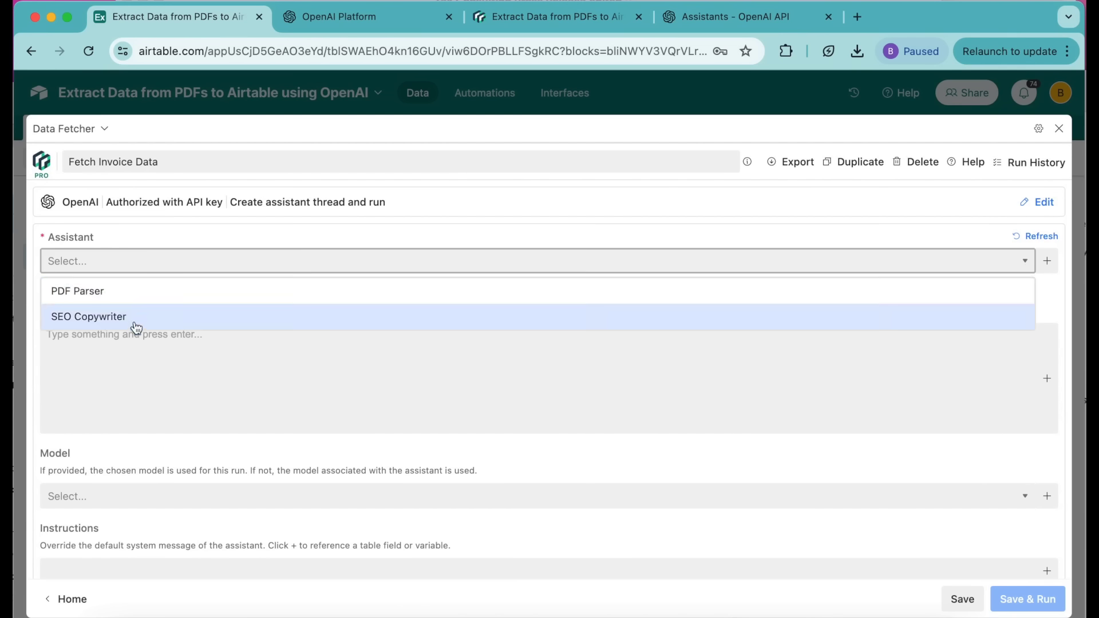
left_click(66, 293)
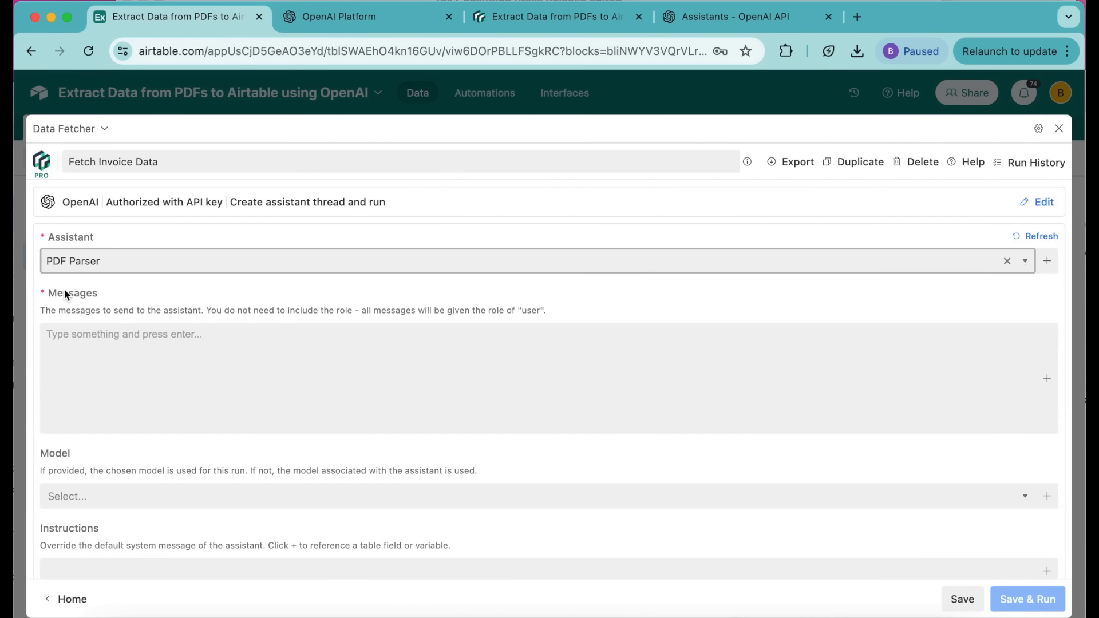
left_click(64, 289)
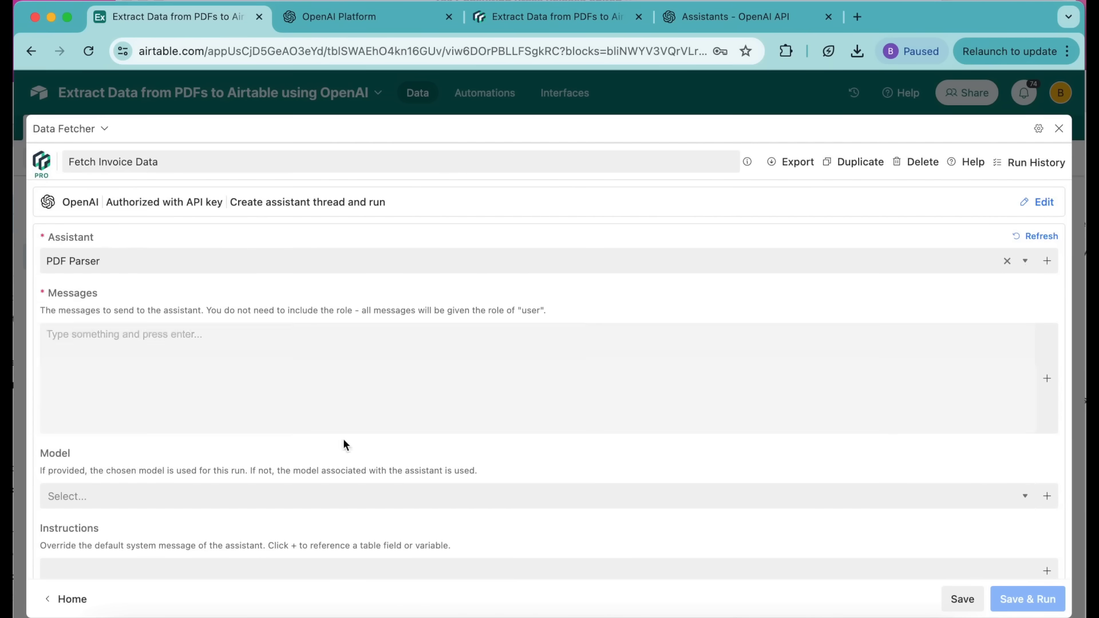
- Copy the prompt "Extract data from this invoice. Return JSON data. If you cannot find a field, return null." from the Data Fetcher blog into Messages
left_click(506, 19)
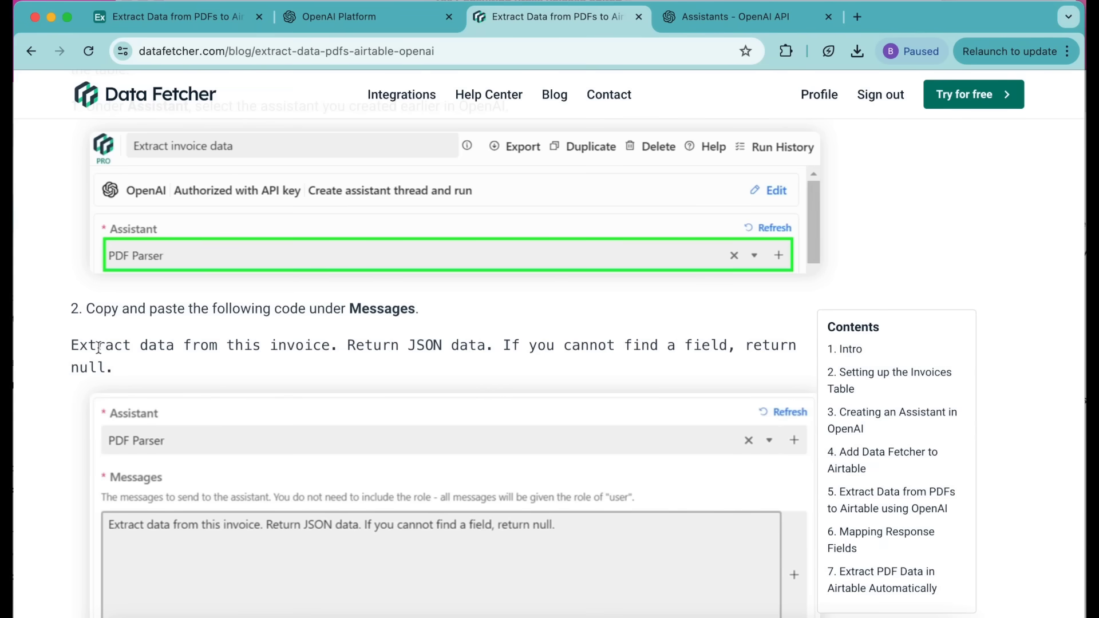
left_click_drag(71, 344, 134, 376)
key("super+c")
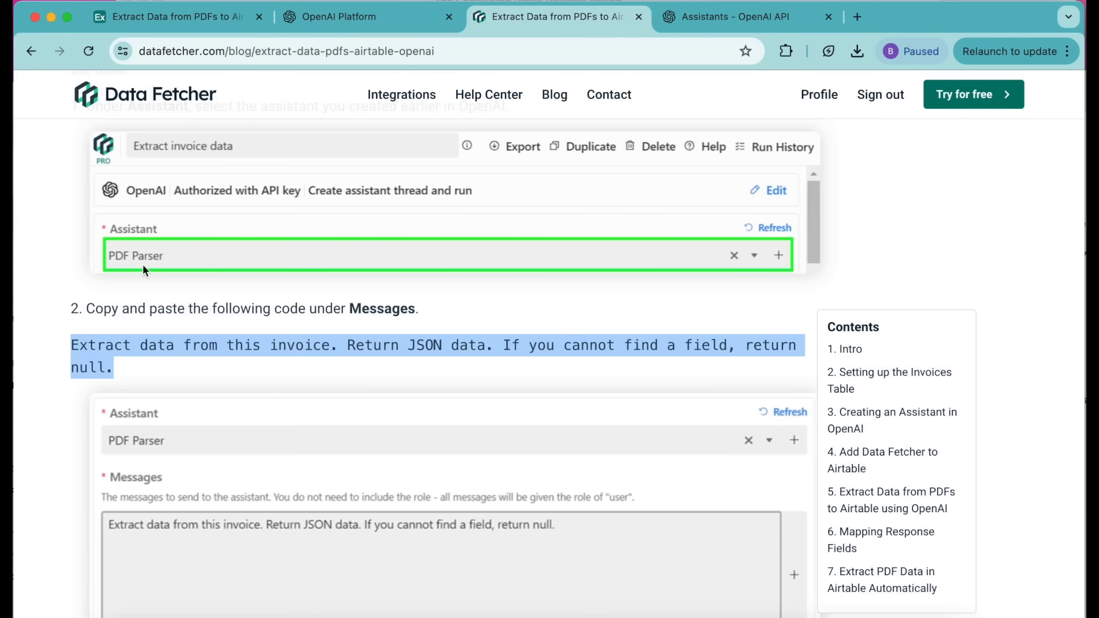
key("super+1")
left_click(135, 356)
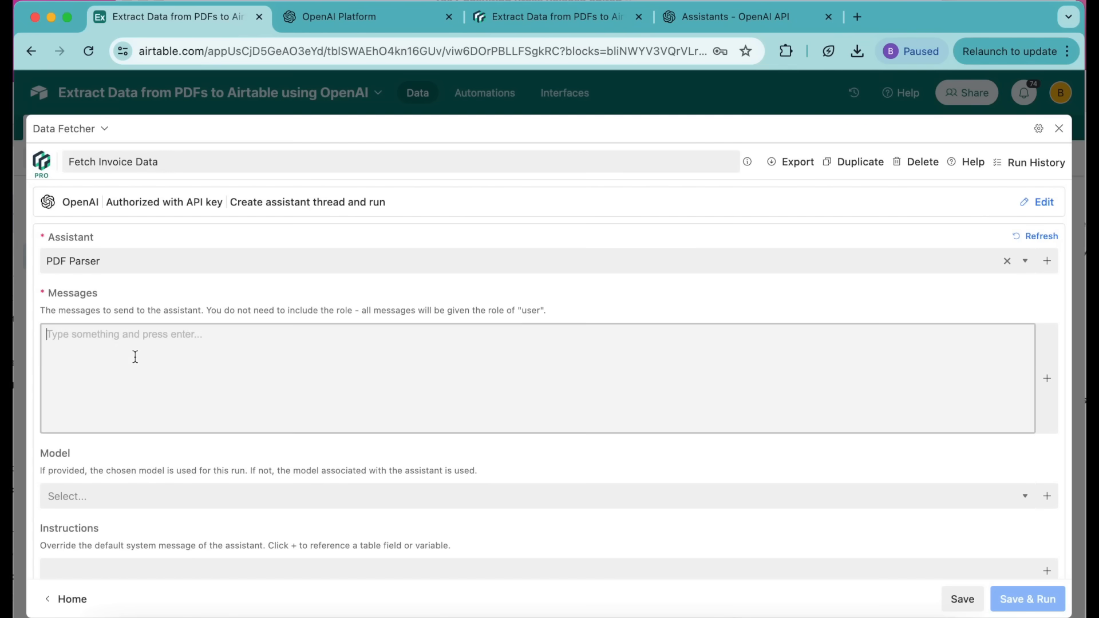
key("super+v")
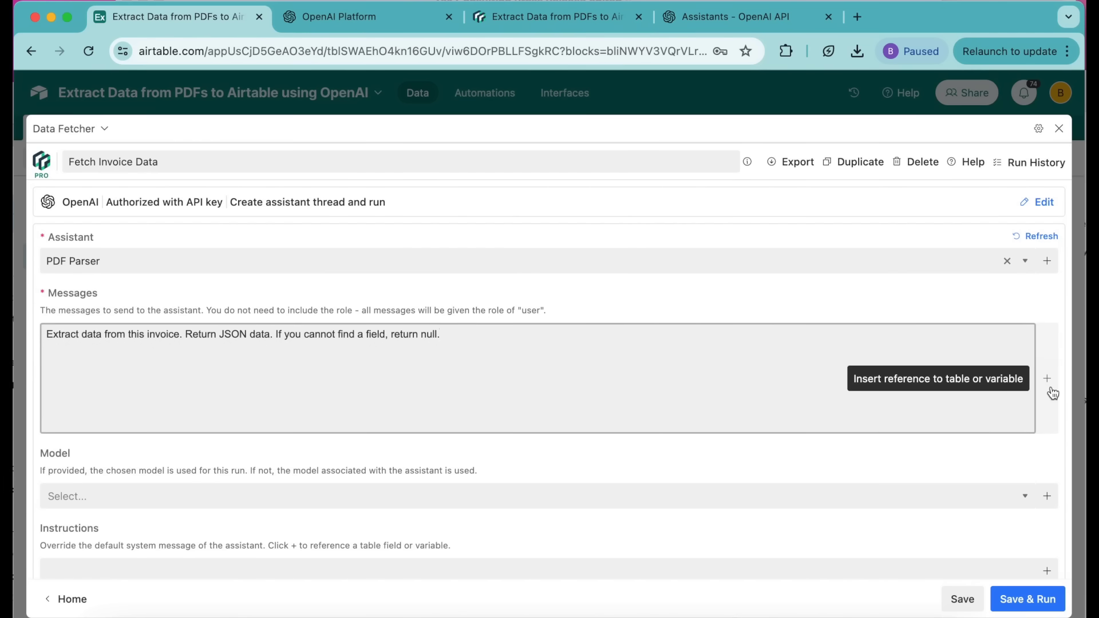
- Insert a reference to the Invoices table's PDF field after the prompt, running for every record in the Needs data view
left_click(1049, 387)
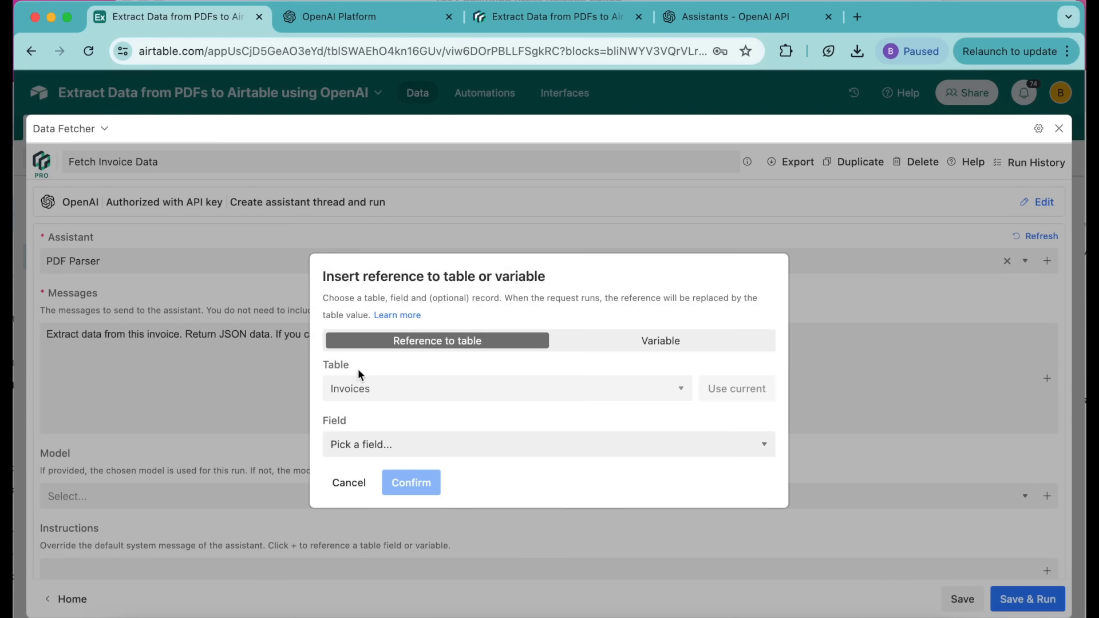
left_click(372, 395)
left_click(372, 394)
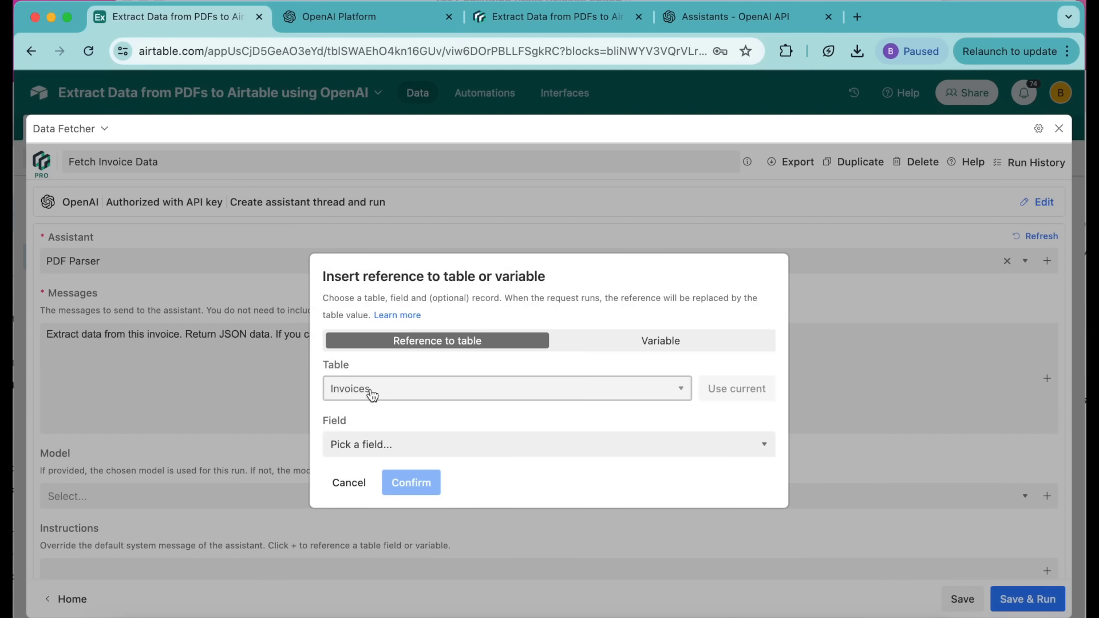
left_click(357, 449)
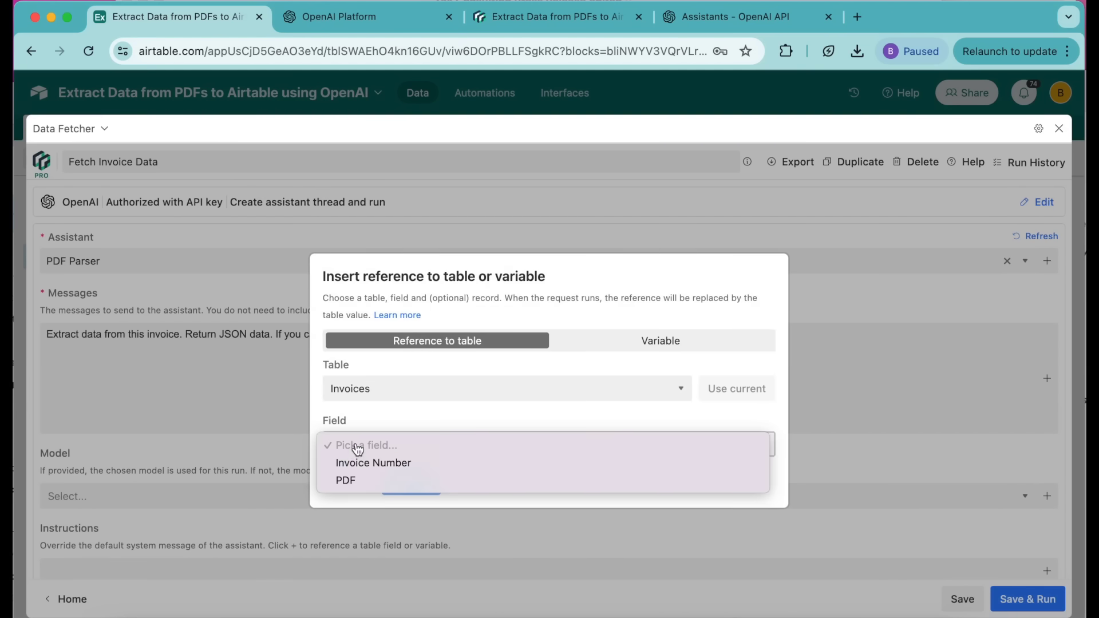
left_click(357, 478)
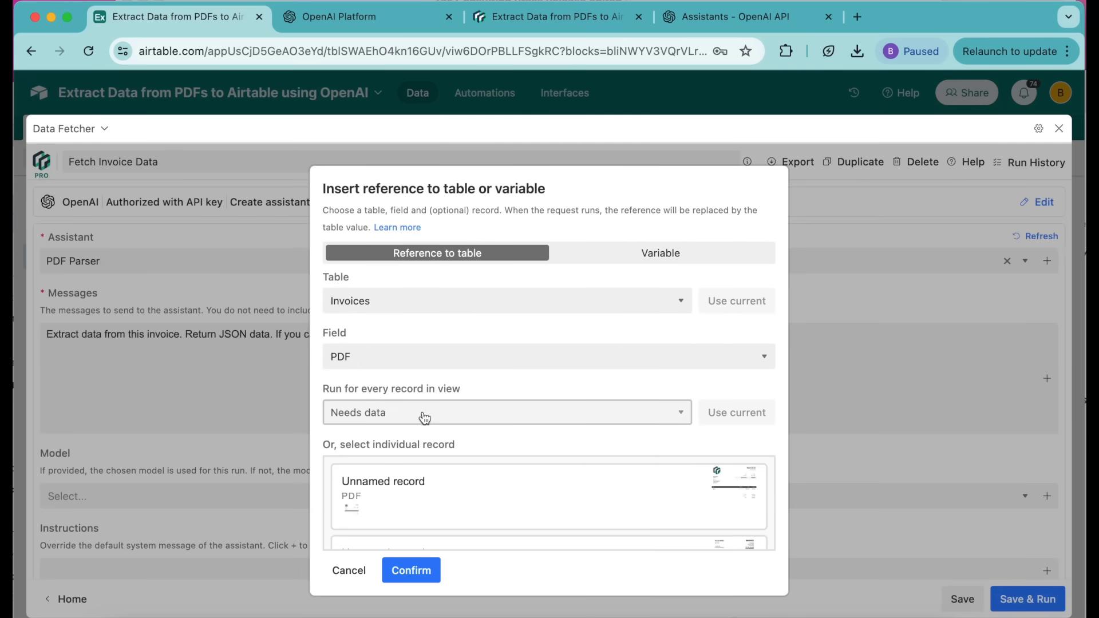
left_click(410, 570)
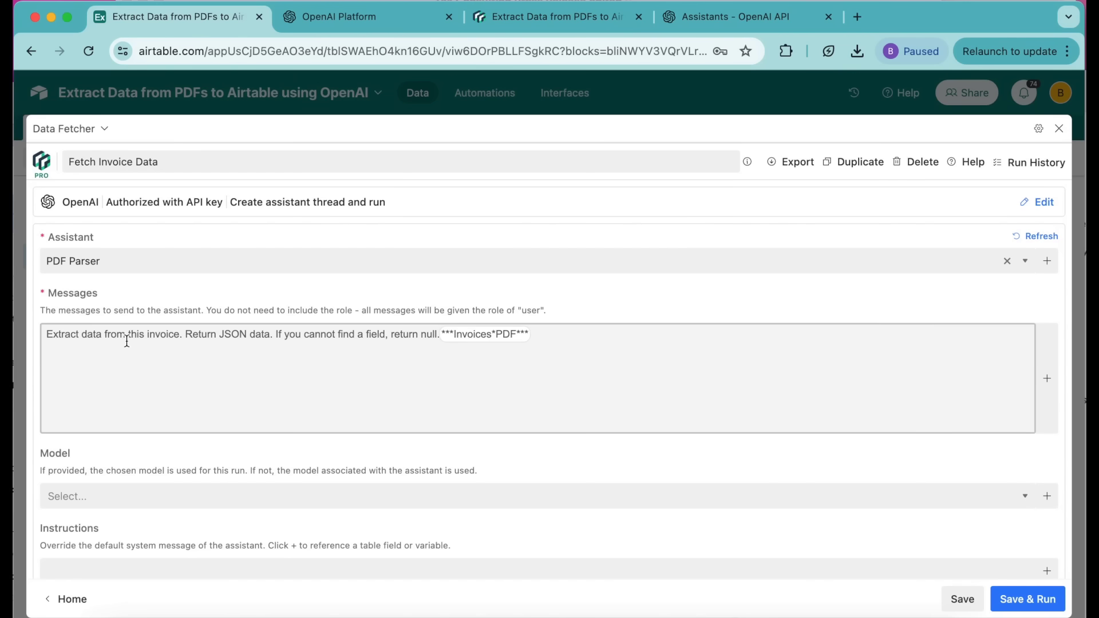
- Copy the blog's "Output format" JSON with InvoiceNumber, TotalAmount and InvoiceDueDate onto the message's second line and enter the message
left_click(549, 17)
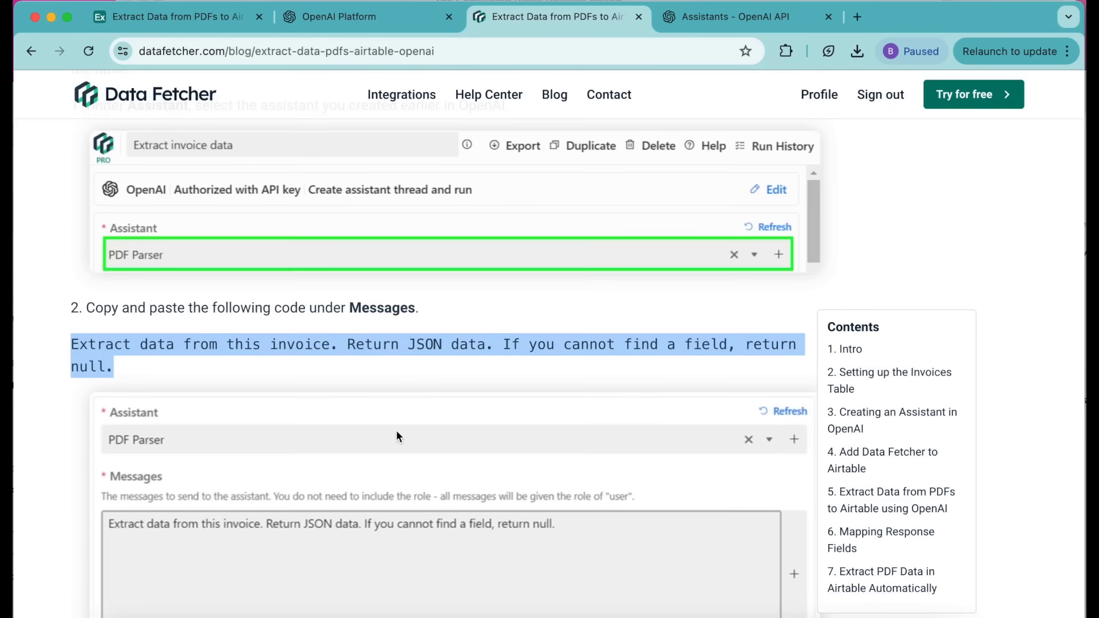
scroll(396, 434, "down", 15)
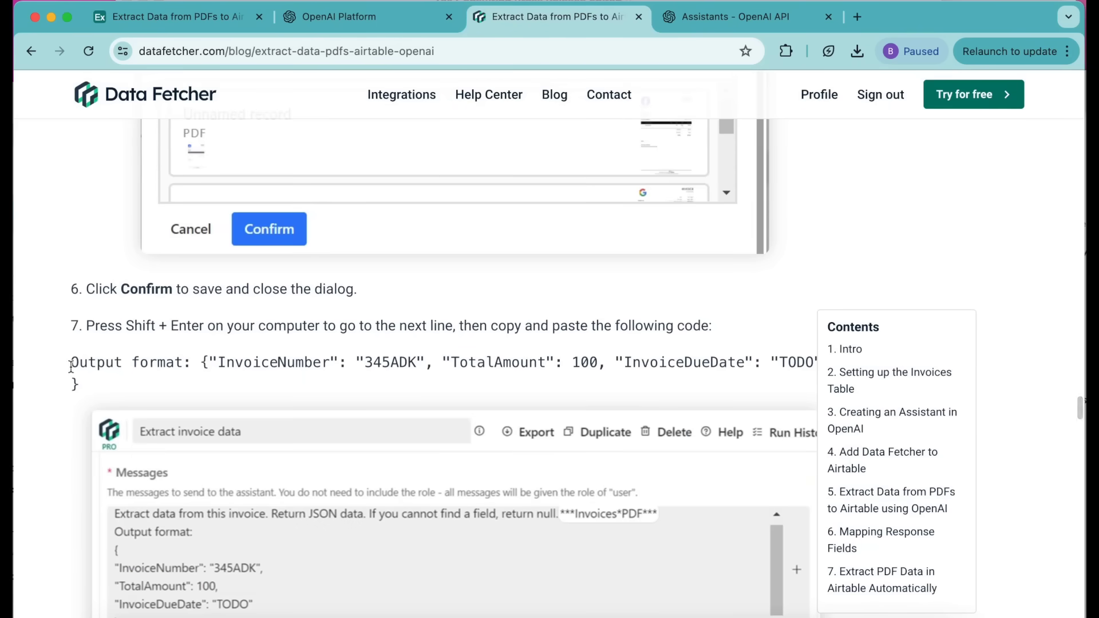
left_click_drag(71, 362, 92, 383)
key("super+c")
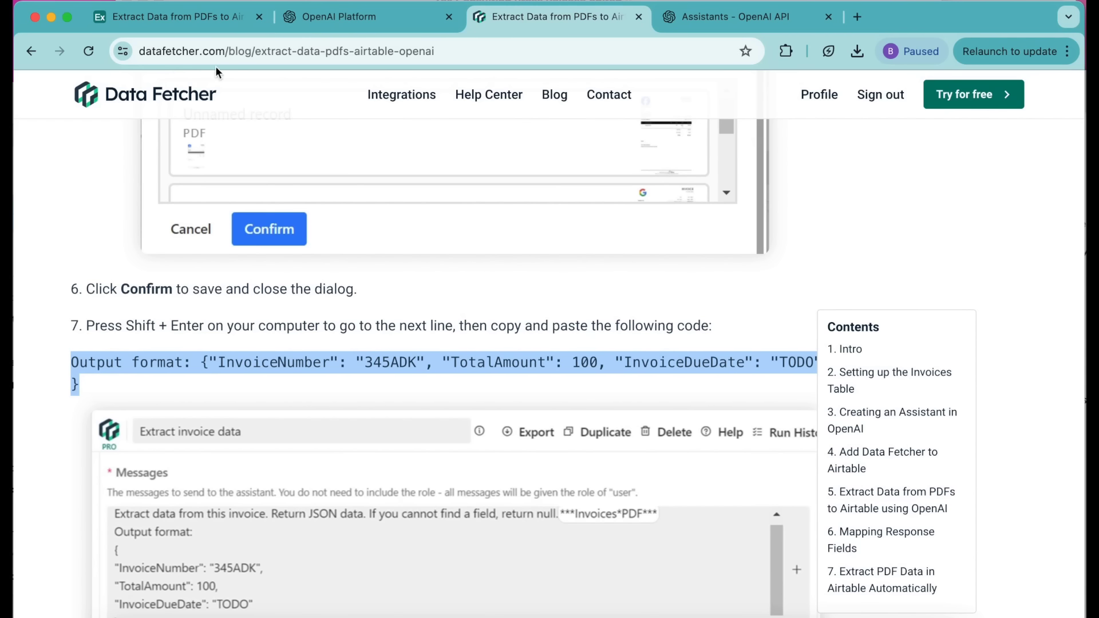
left_click(174, 15)
left_click(134, 413)
key("super+v")
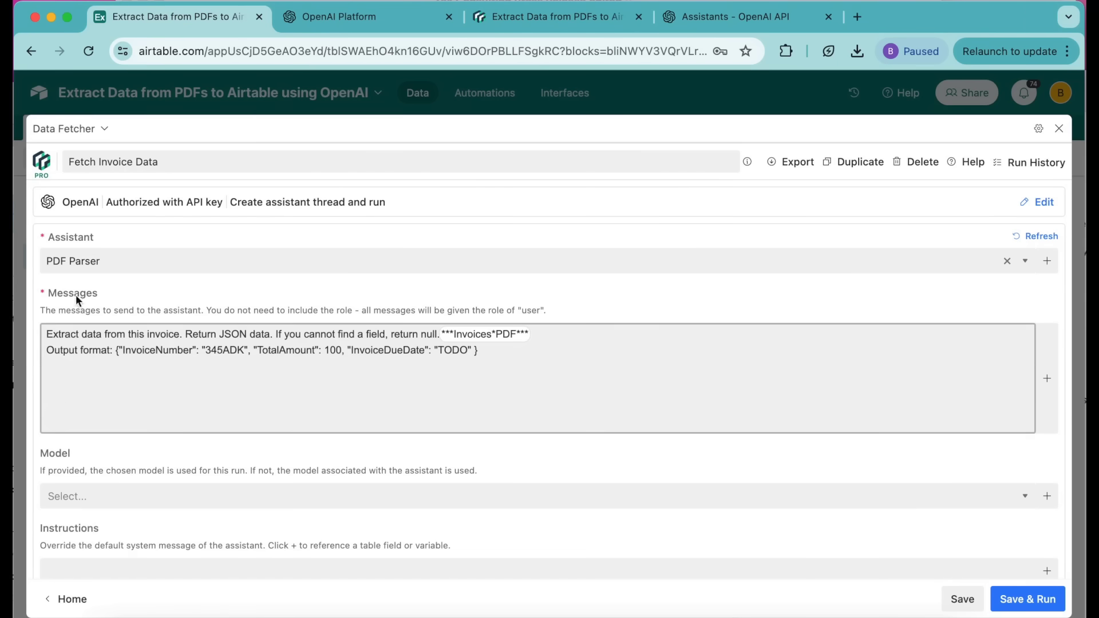
left_click(197, 350)
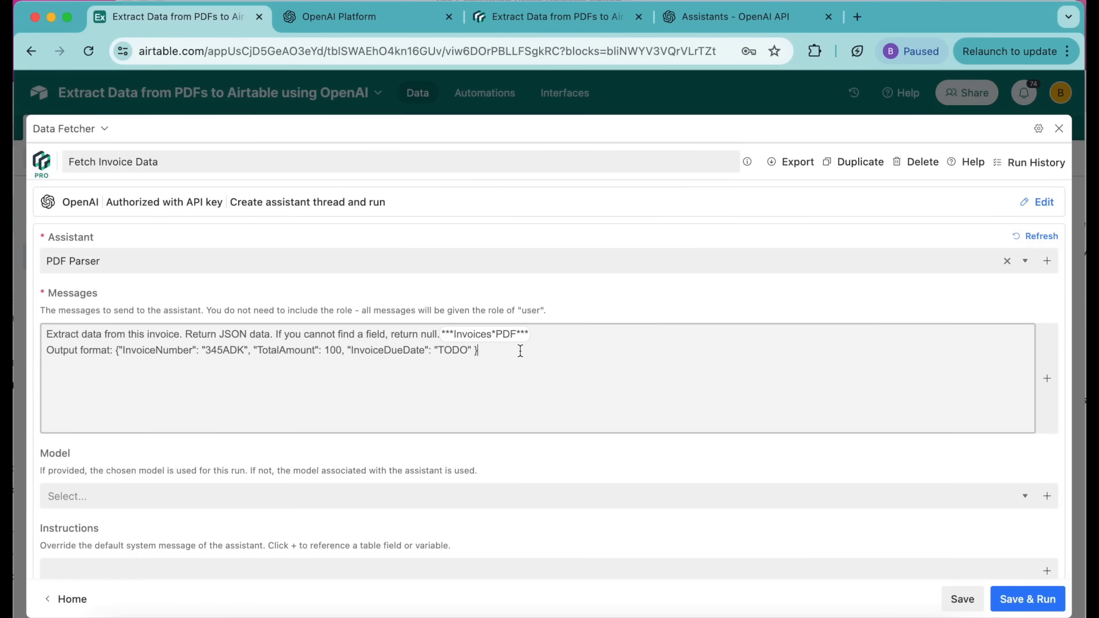
key("Return")
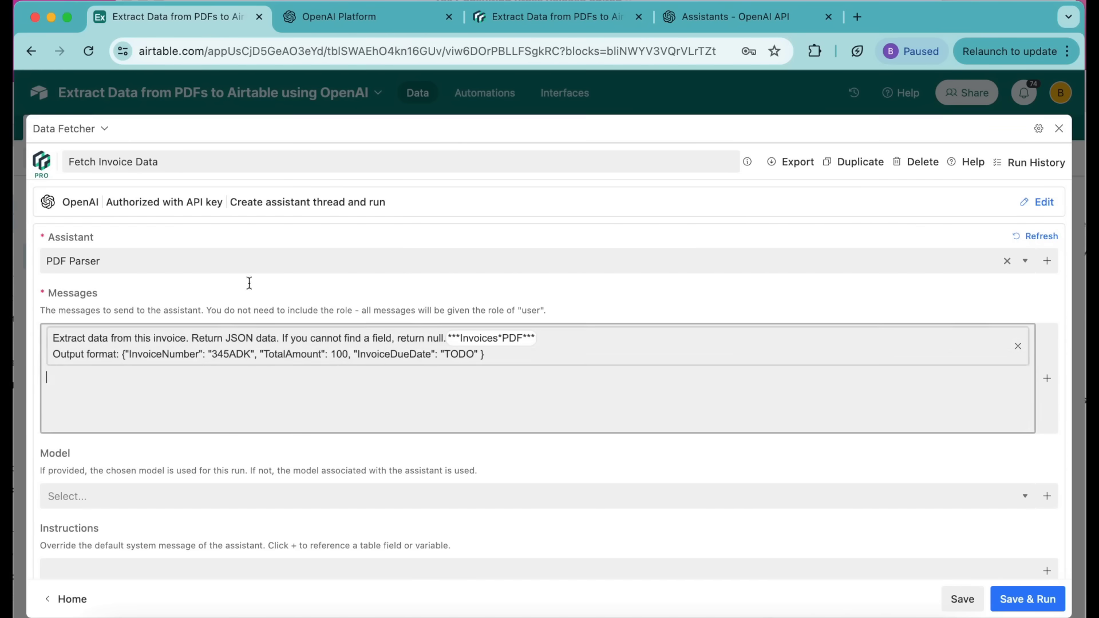
- Set the request's model to gpt-4o, and save and run the request
scroll(382, 264, "down", 2)
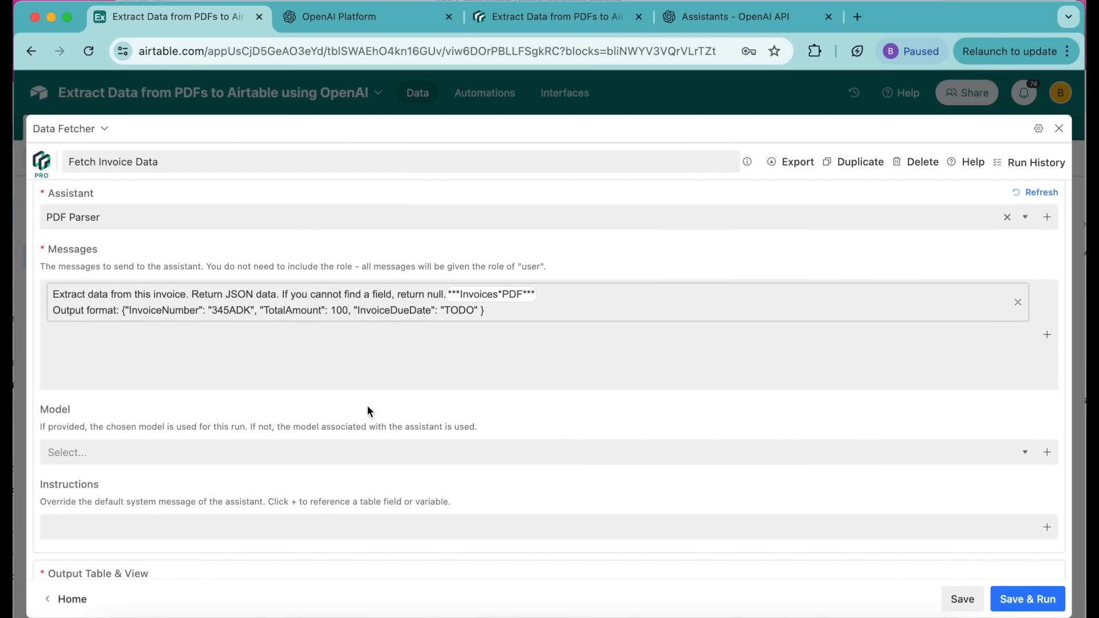
left_click(206, 446)
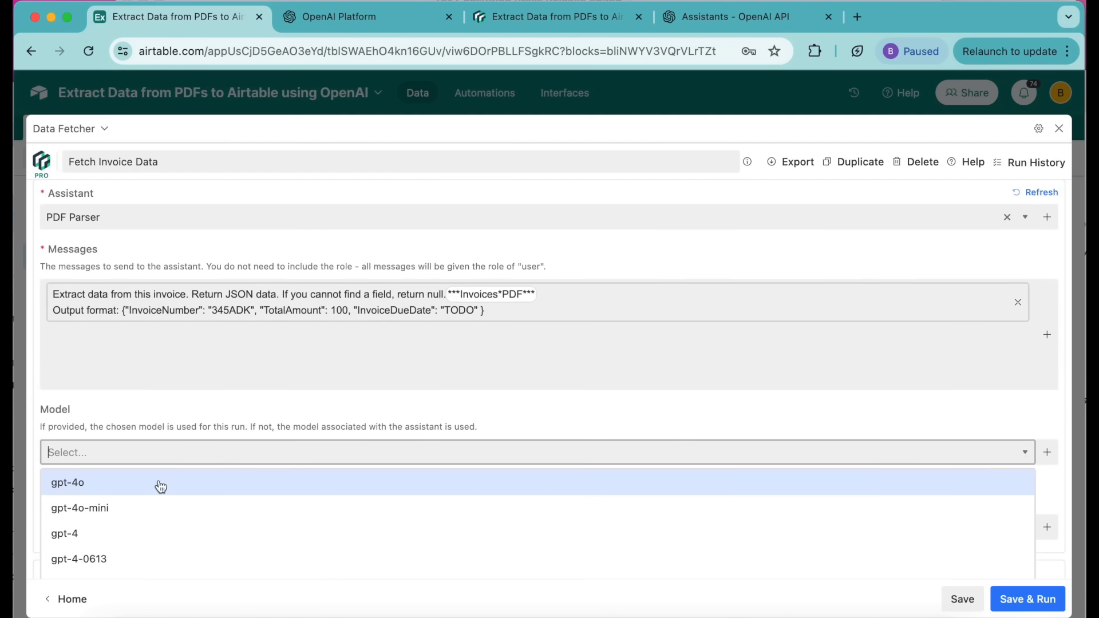
left_click(71, 489)
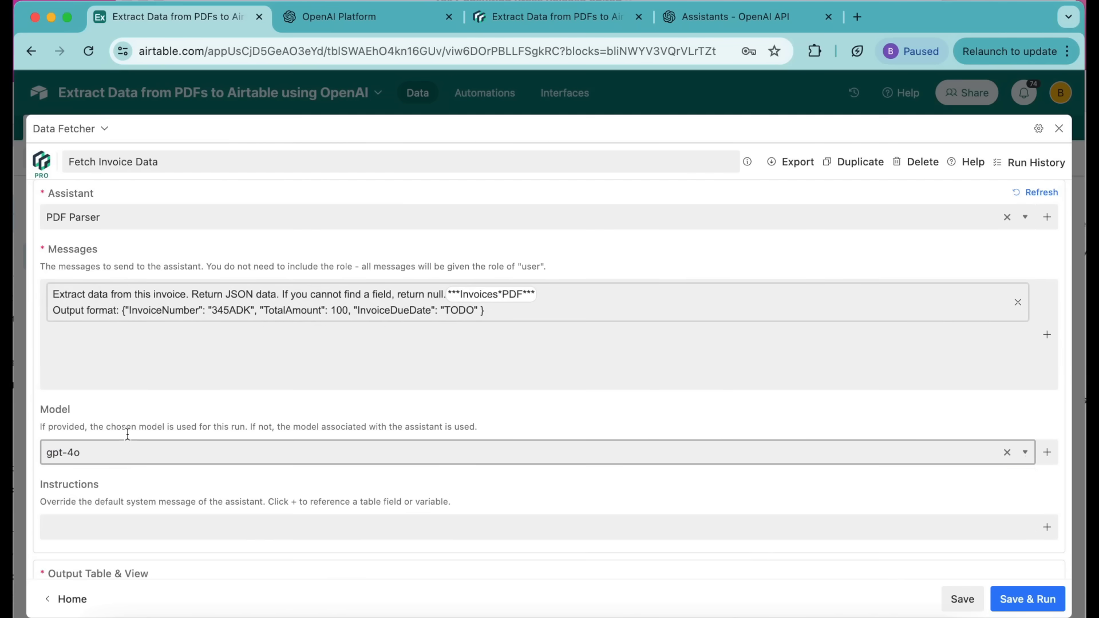
left_click(1017, 599)
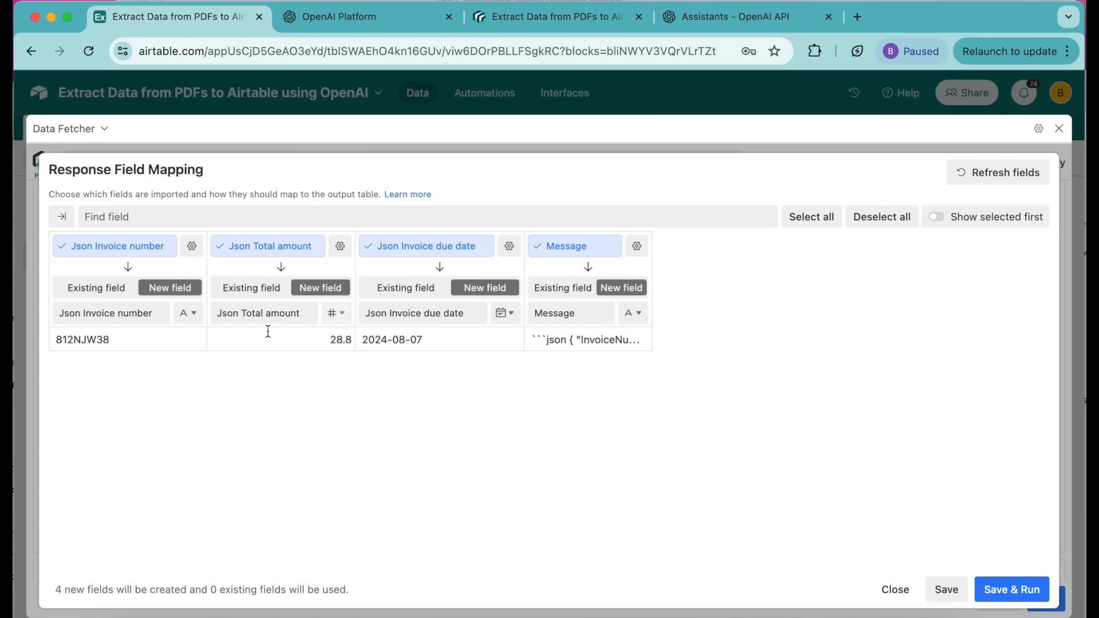
- Exclude Message from the response field mapping and map Json Invoice number to the existing Invoice Number field
left_click(540, 247)
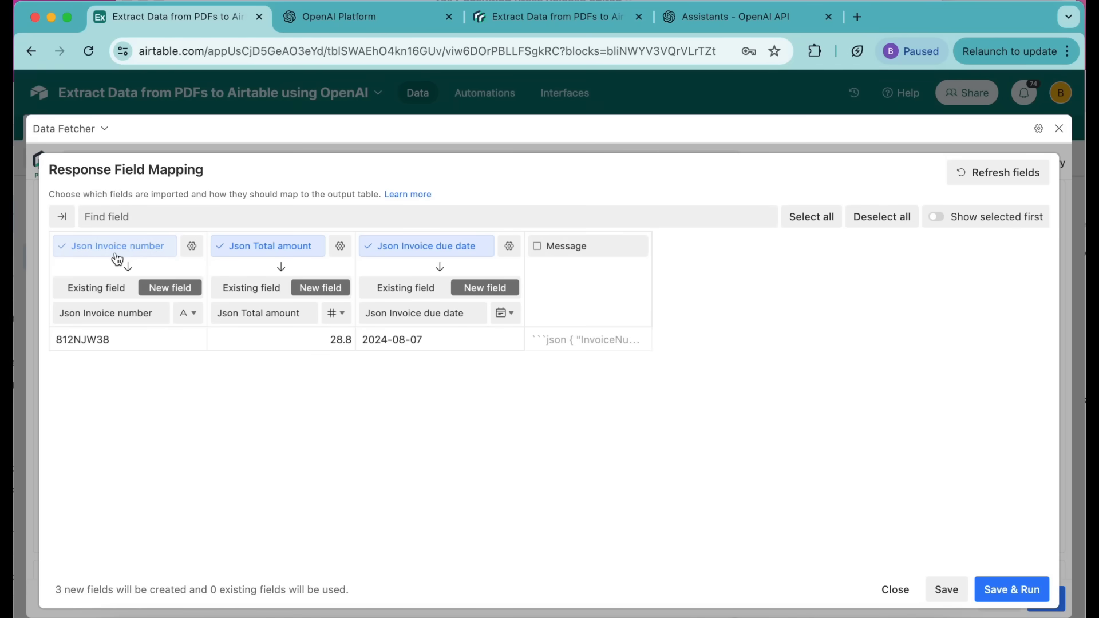
left_click(109, 290)
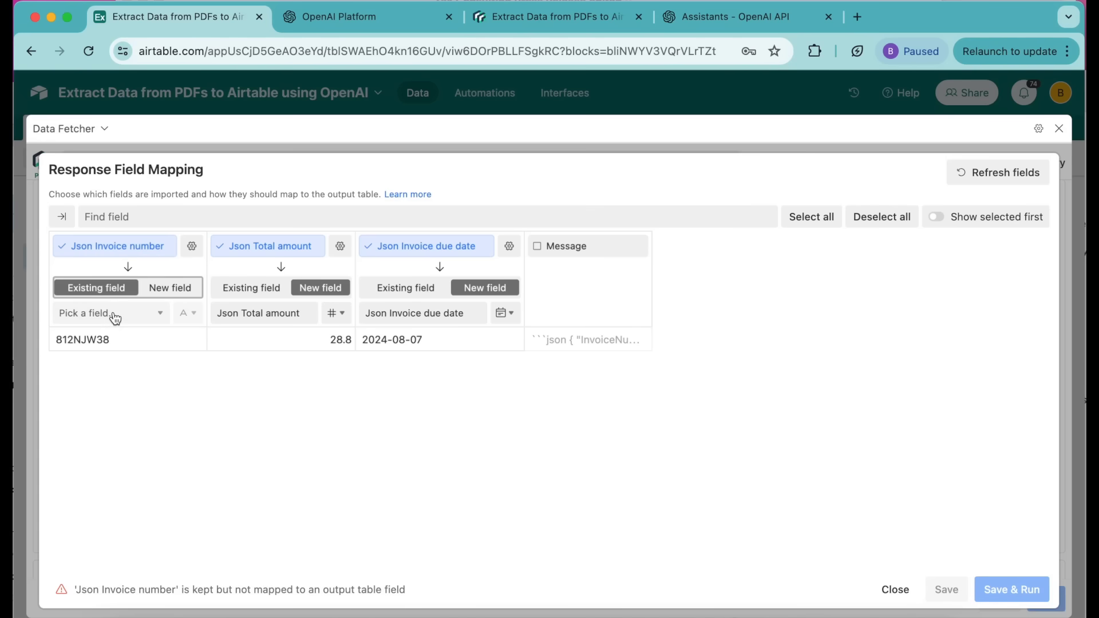
left_click(111, 316)
left_click(111, 337)
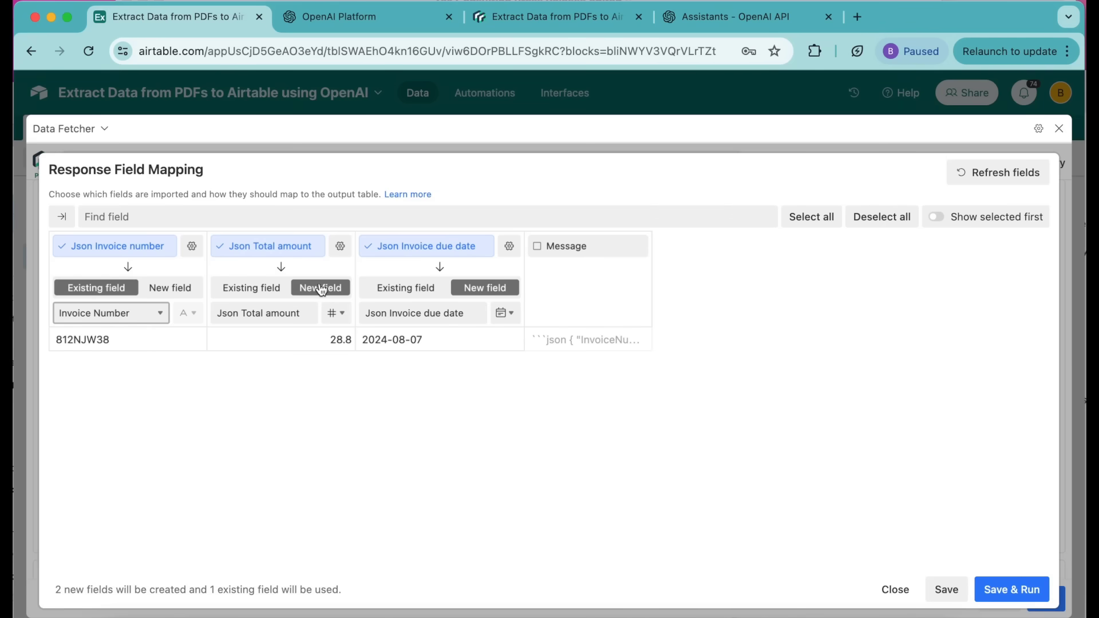
- Rename the new field for Json Total amount to "Total amount" and make it a currency field
left_click(241, 313)
left_click_drag(241, 314, 217, 314)
key("BackSpace")
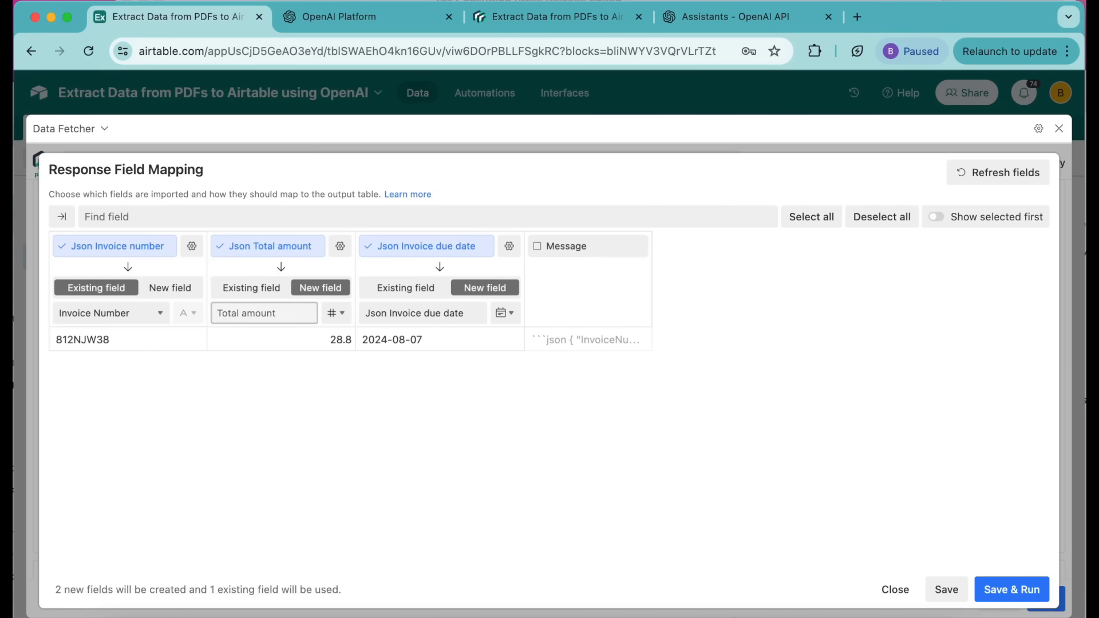
left_click(344, 317)
left_click(343, 351)
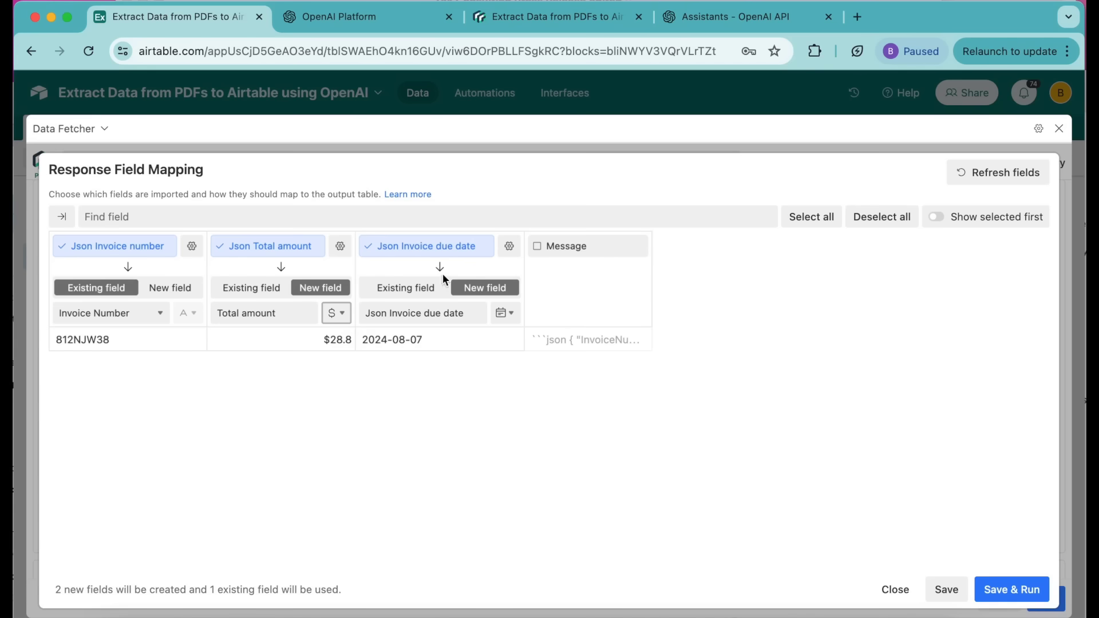
- Rename the new field for Json Invoice due date to "Due date"
left_click(424, 312)
left_click_drag(430, 312, 362, 311)
type("D")
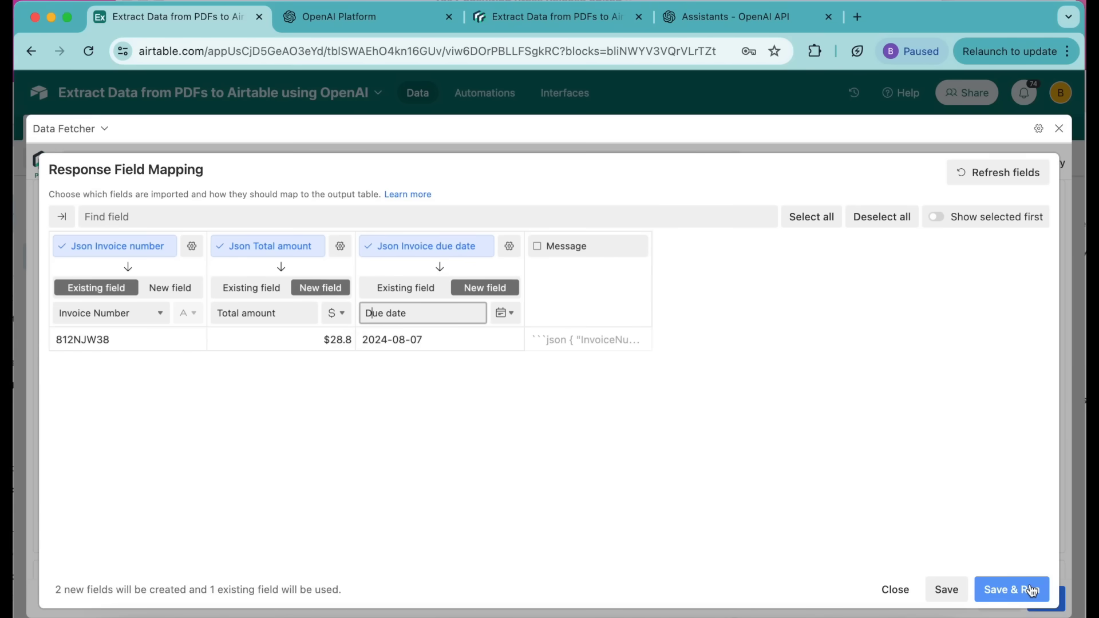
- Save and run the request with the field mapping, show the output table and close the extension
left_click(1010, 590)
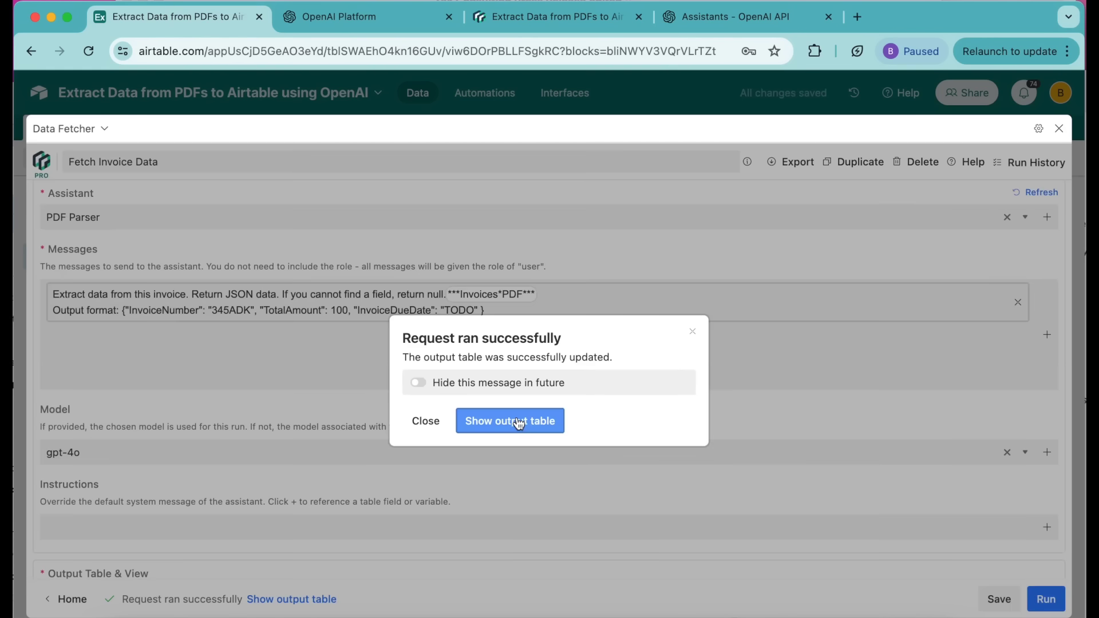
left_click(519, 423)
left_click(1068, 127)
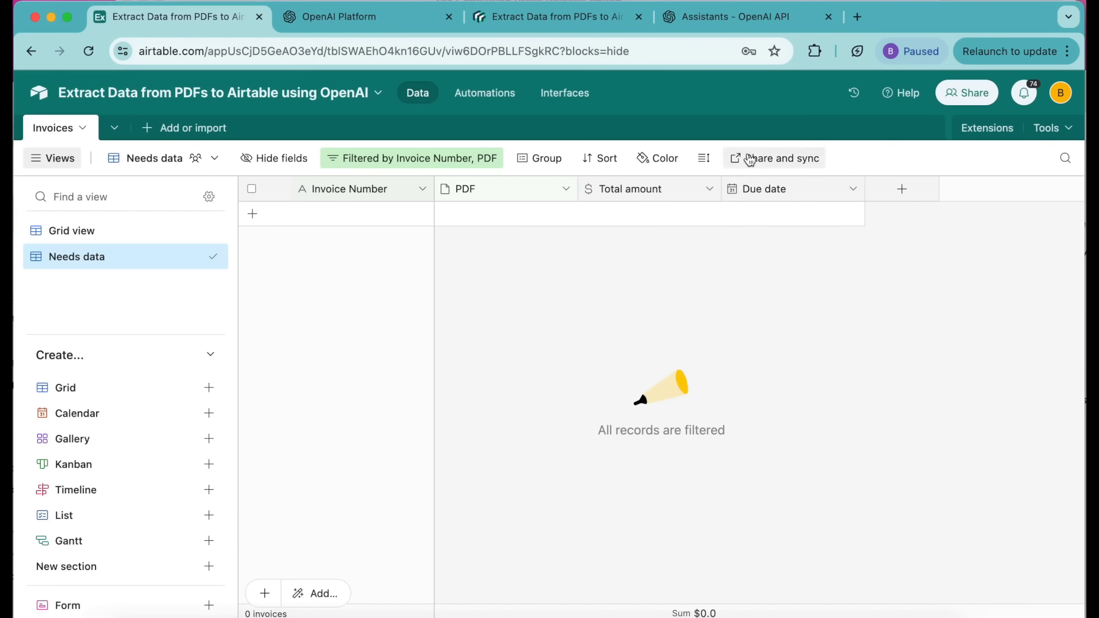
- Show the Grid view and authorize Data Fetcher for request triggers, granting access to all current and future bases in all current and future workspaces
left_click(62, 231)
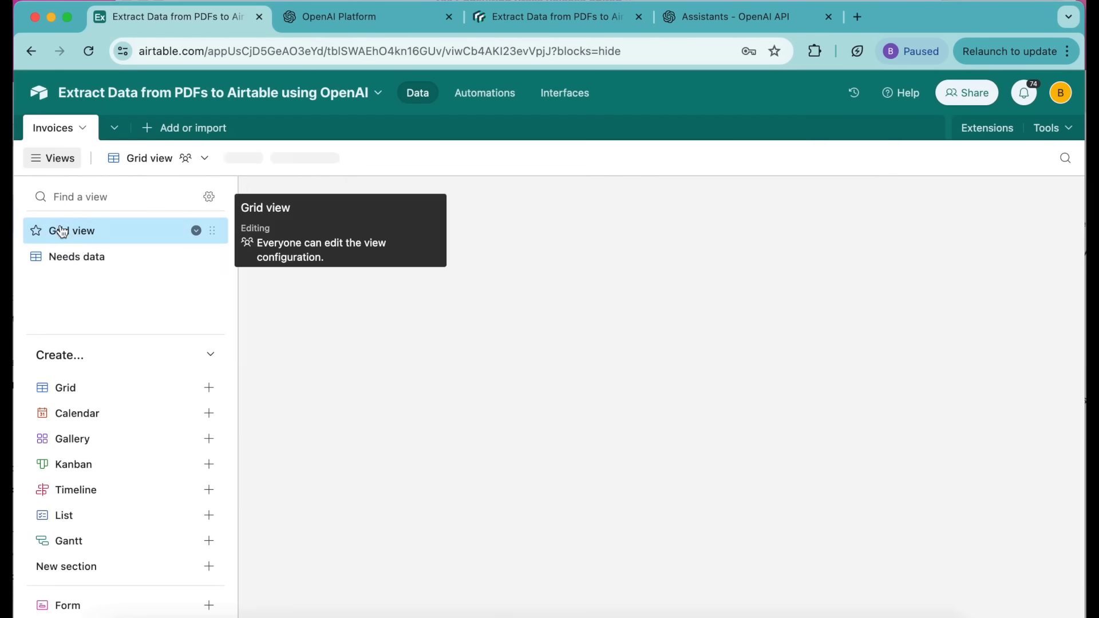
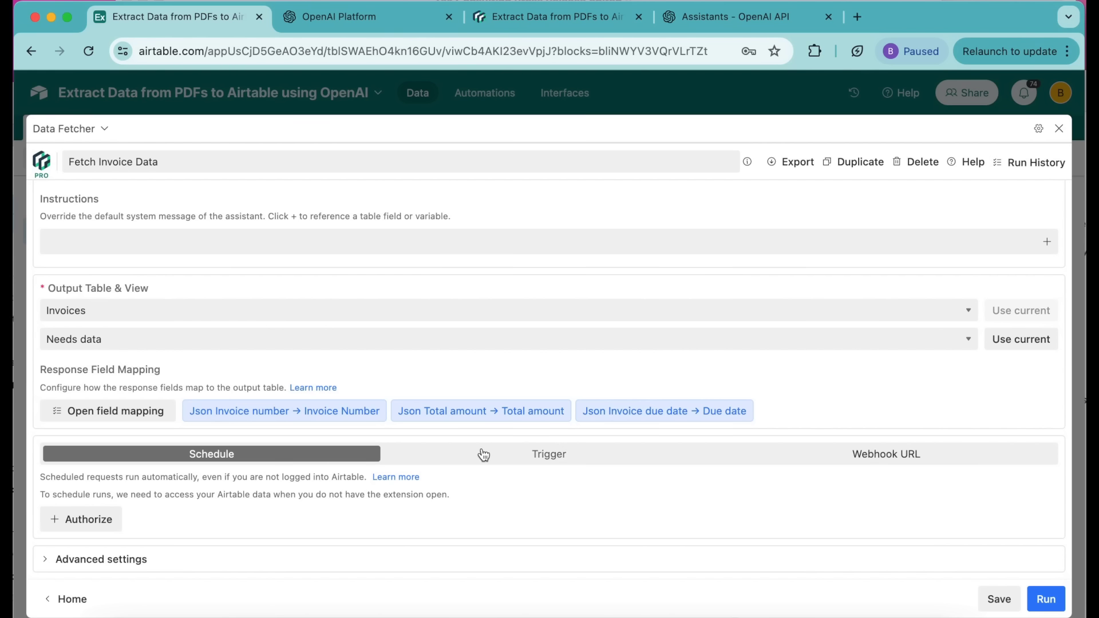
left_click(546, 458)
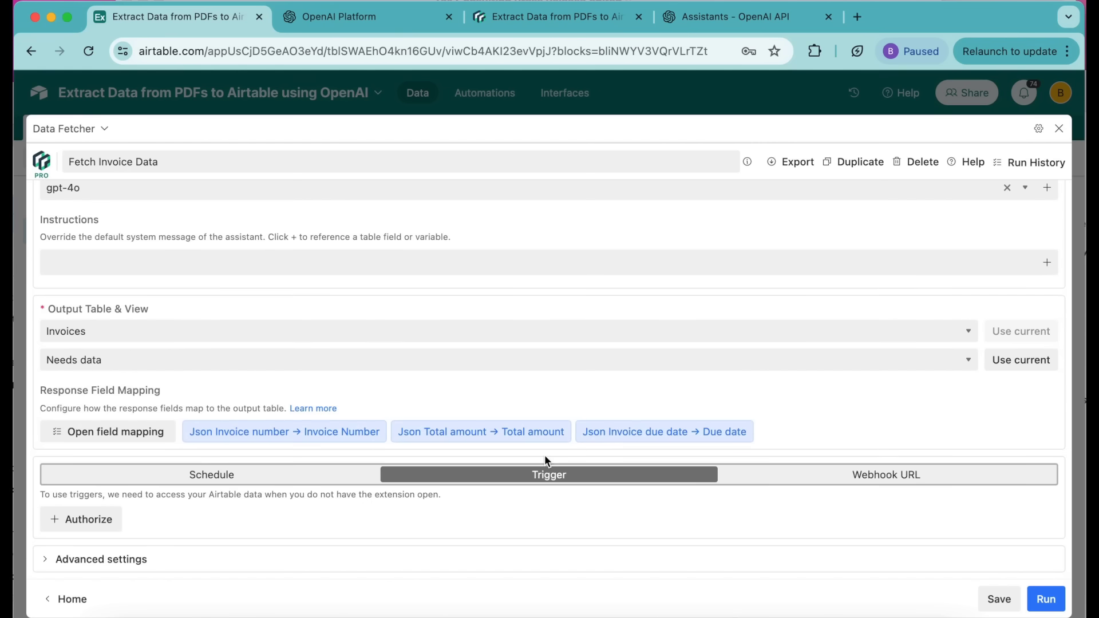
left_click(89, 528)
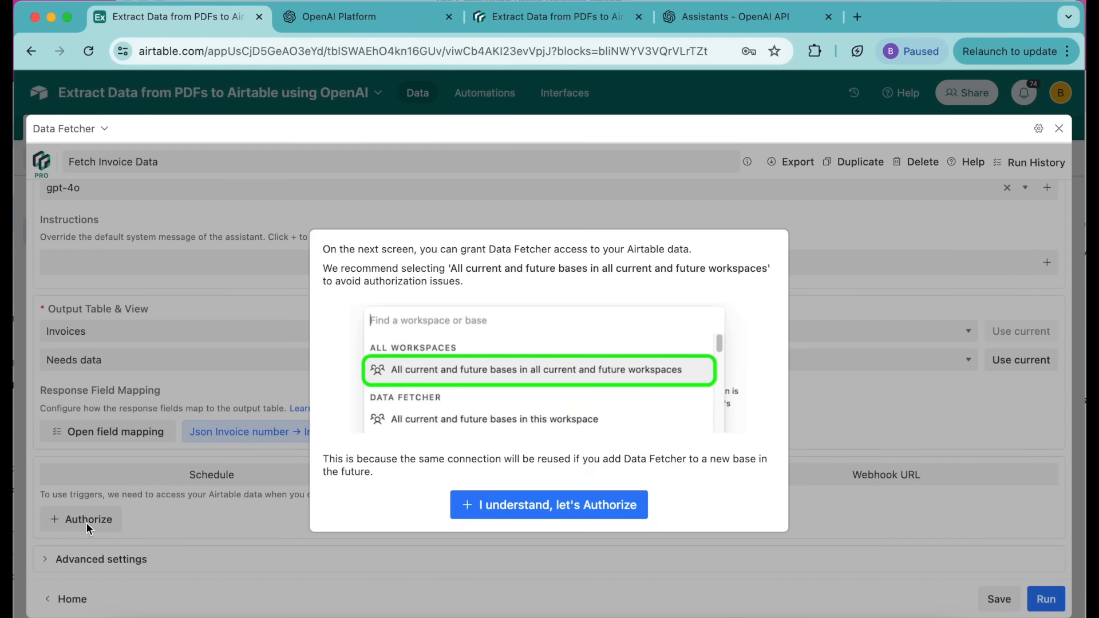
left_click(572, 507)
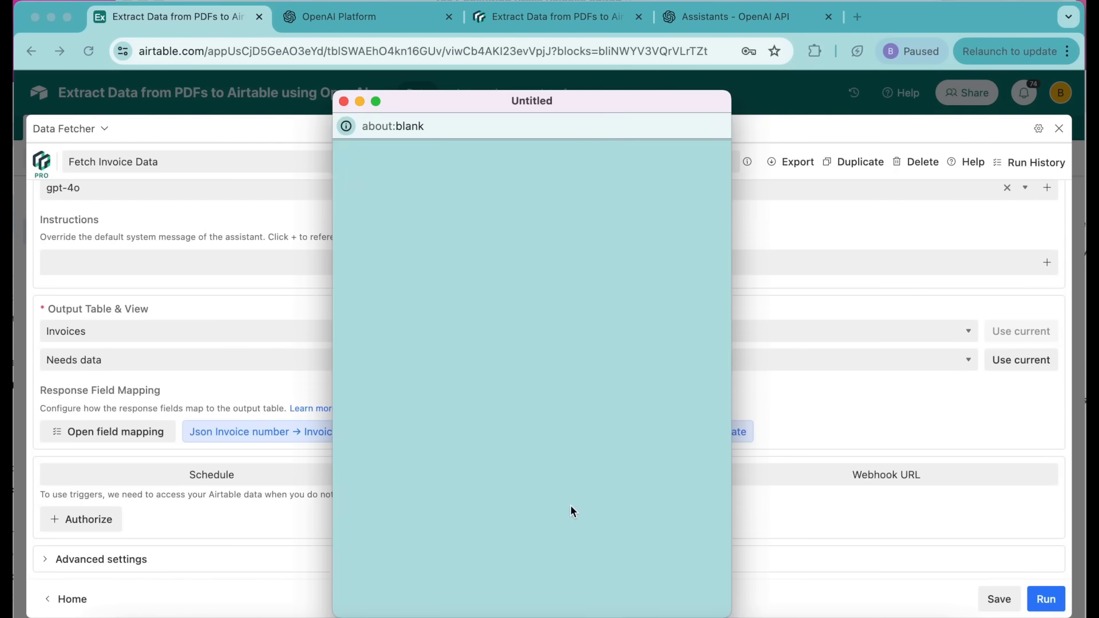
left_click(369, 508)
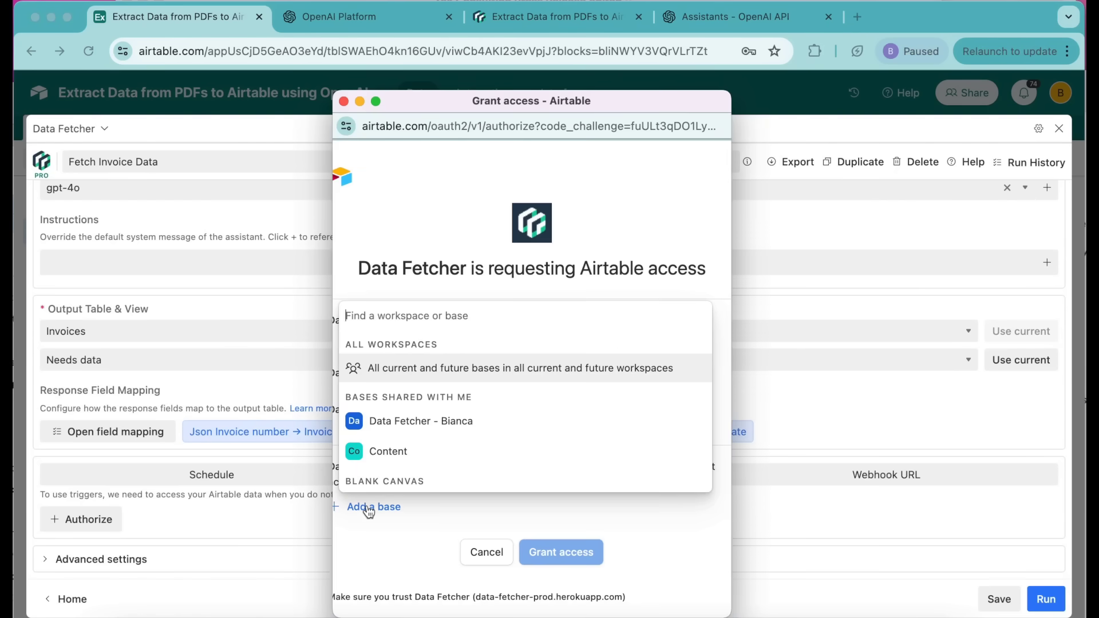
left_click(371, 369)
scroll(517, 523, "down", 2)
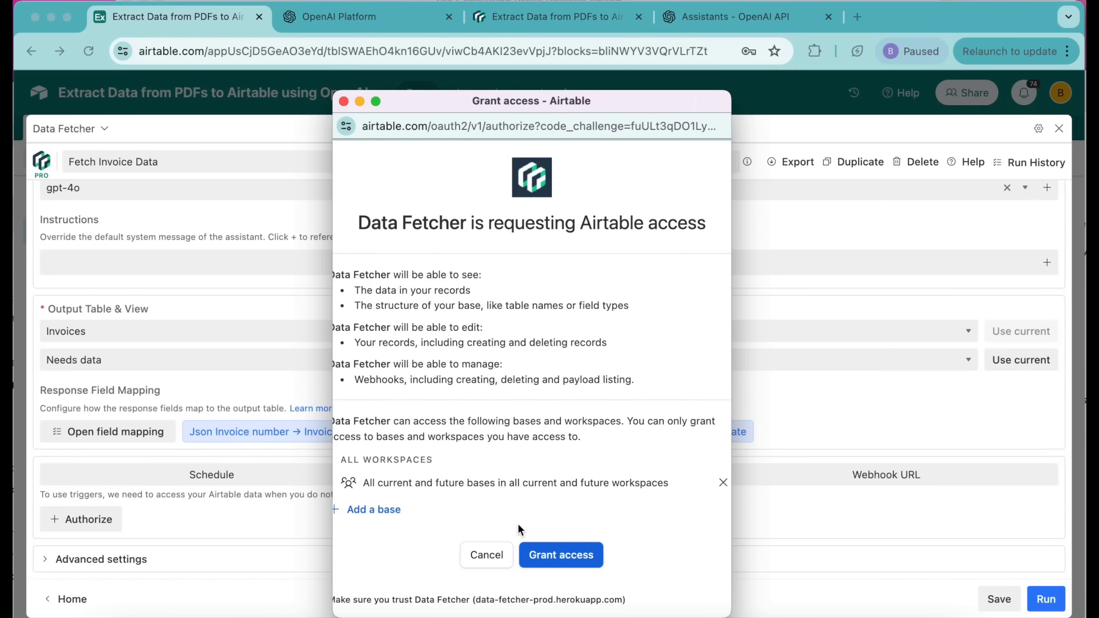
left_click(561, 555)
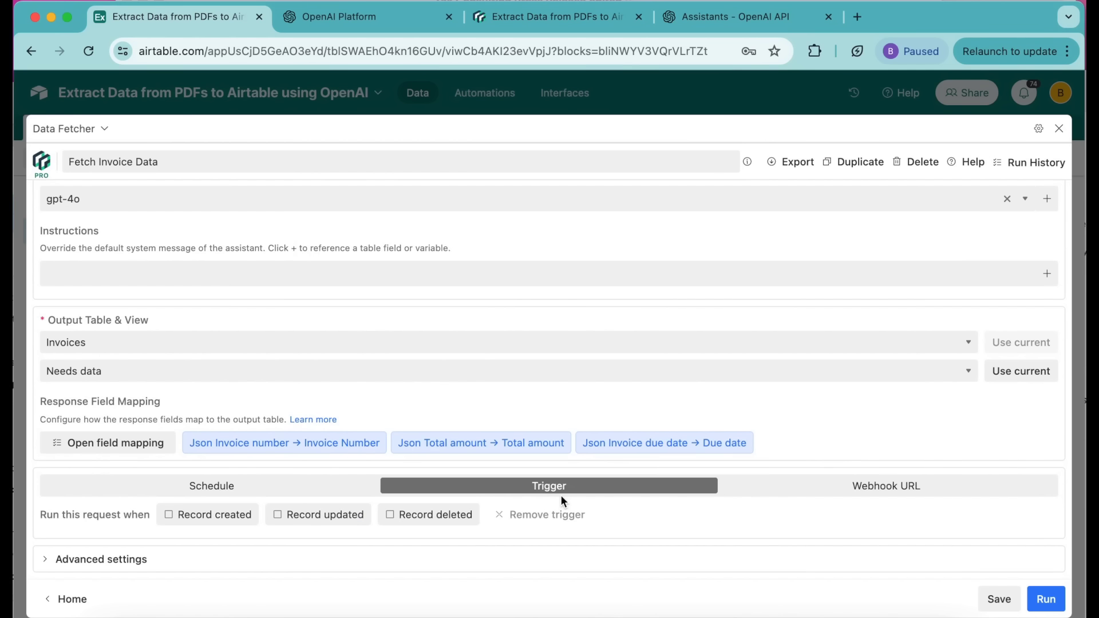
- Trigger the request when a record is created in the Invoices table's Needs data view, save it and close the extension
left_click(172, 516)
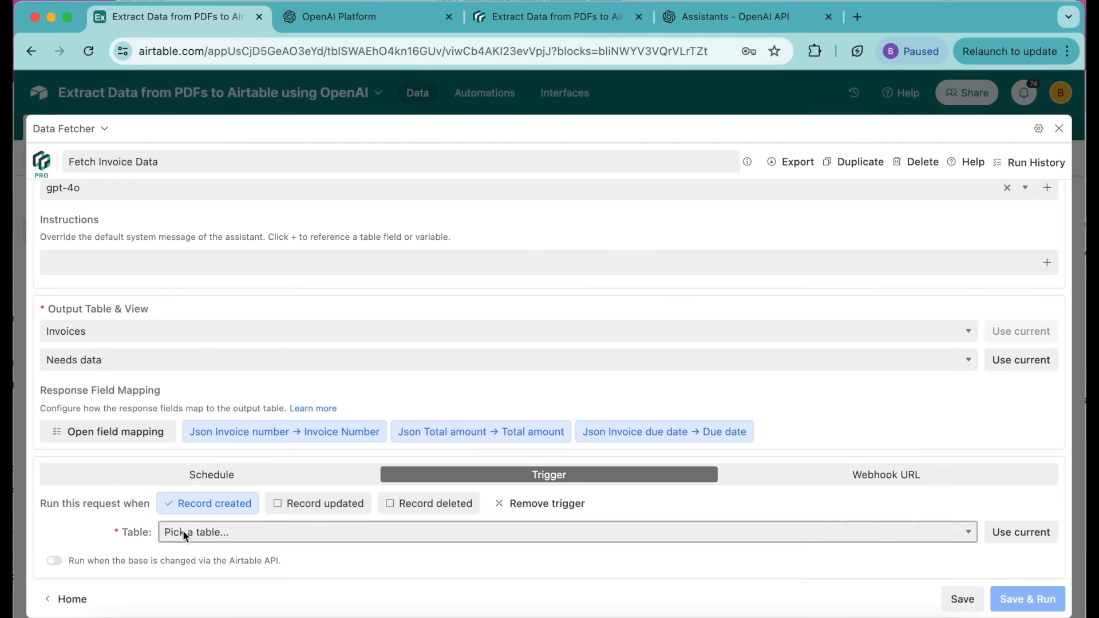
left_click(183, 531)
left_click(186, 549)
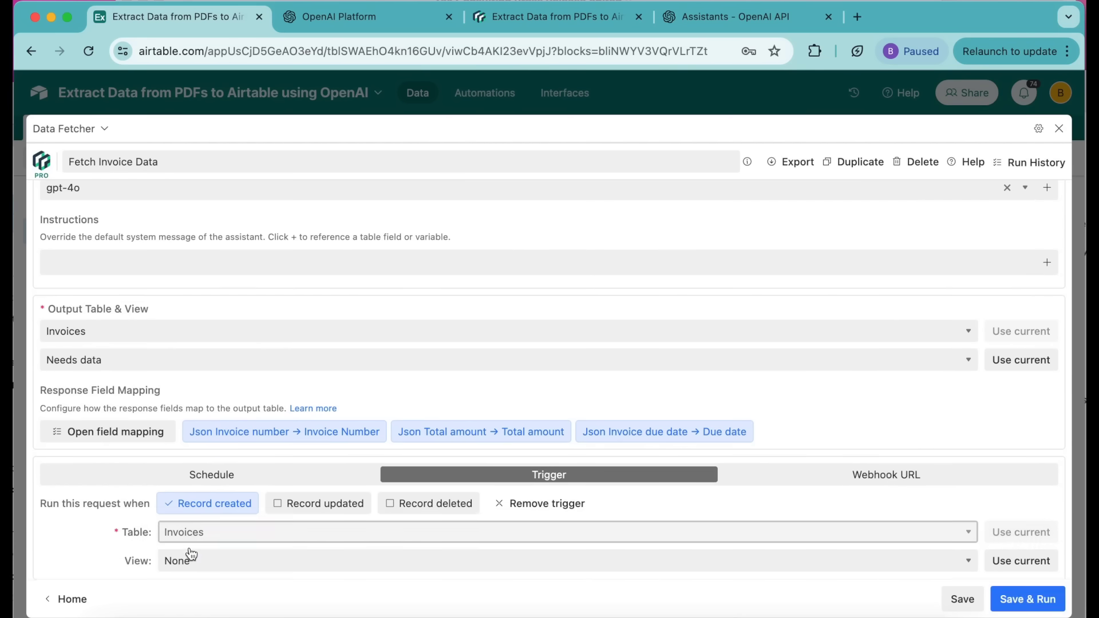
left_click(193, 518)
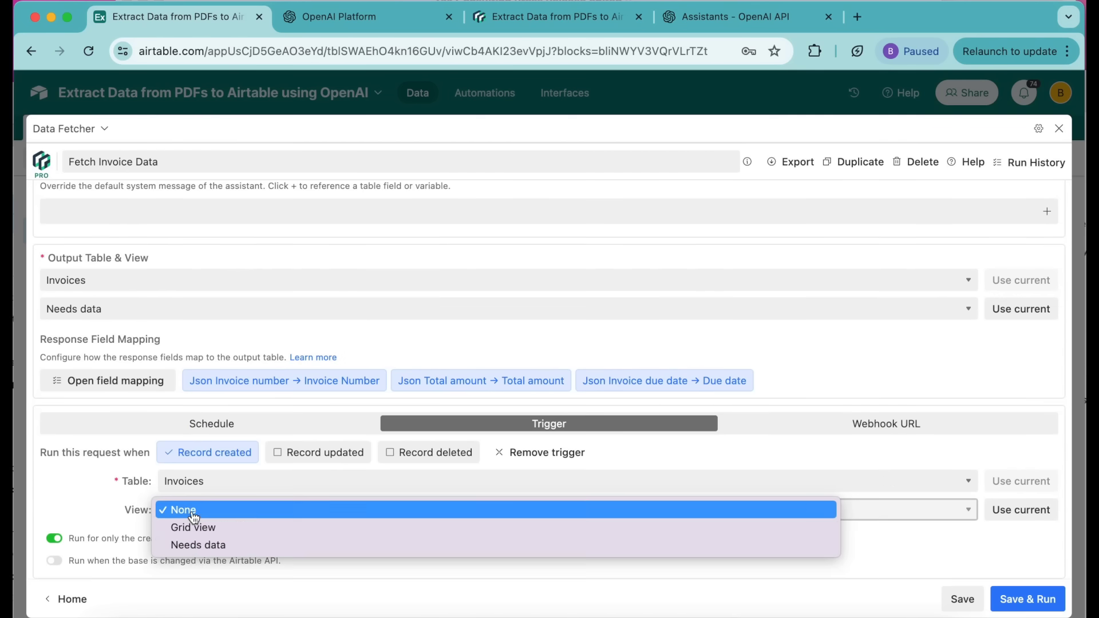
left_click(198, 544)
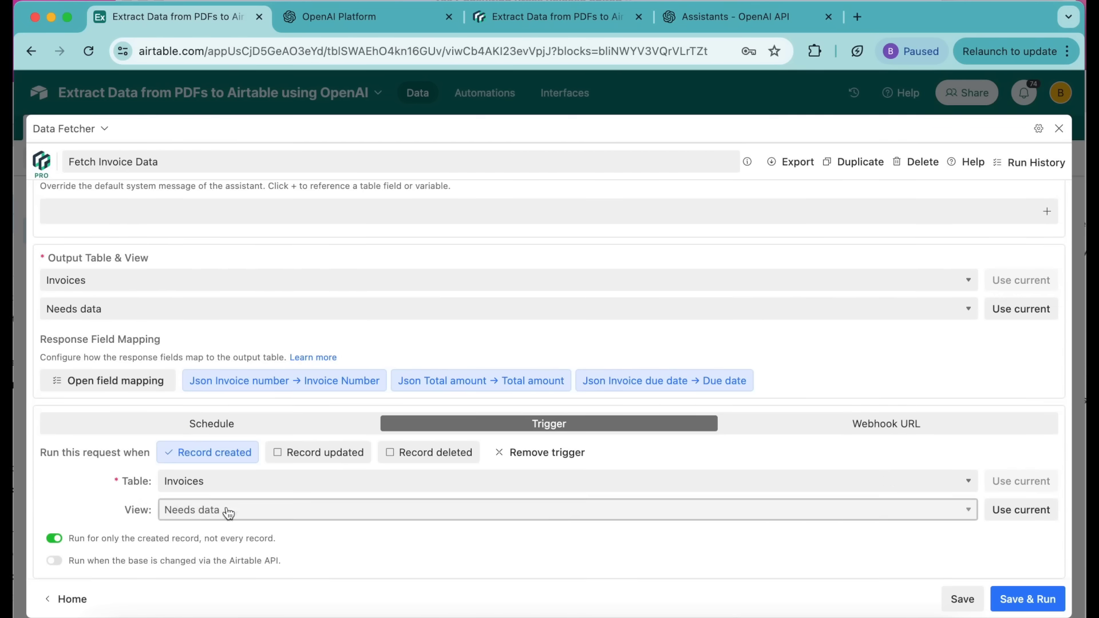
left_click(961, 602)
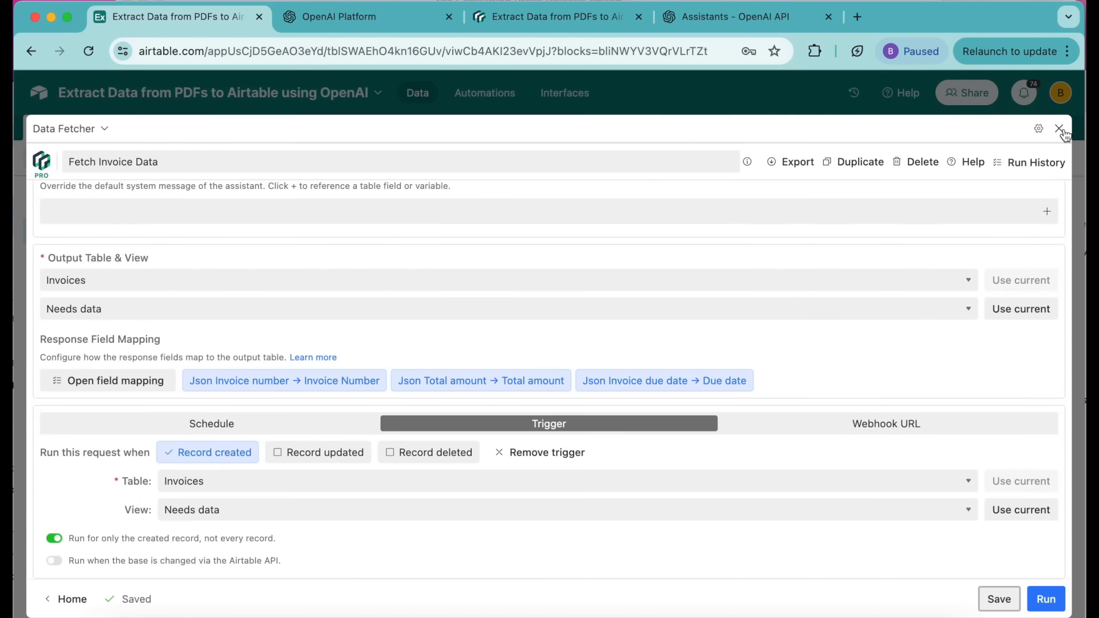
left_click(1060, 129)
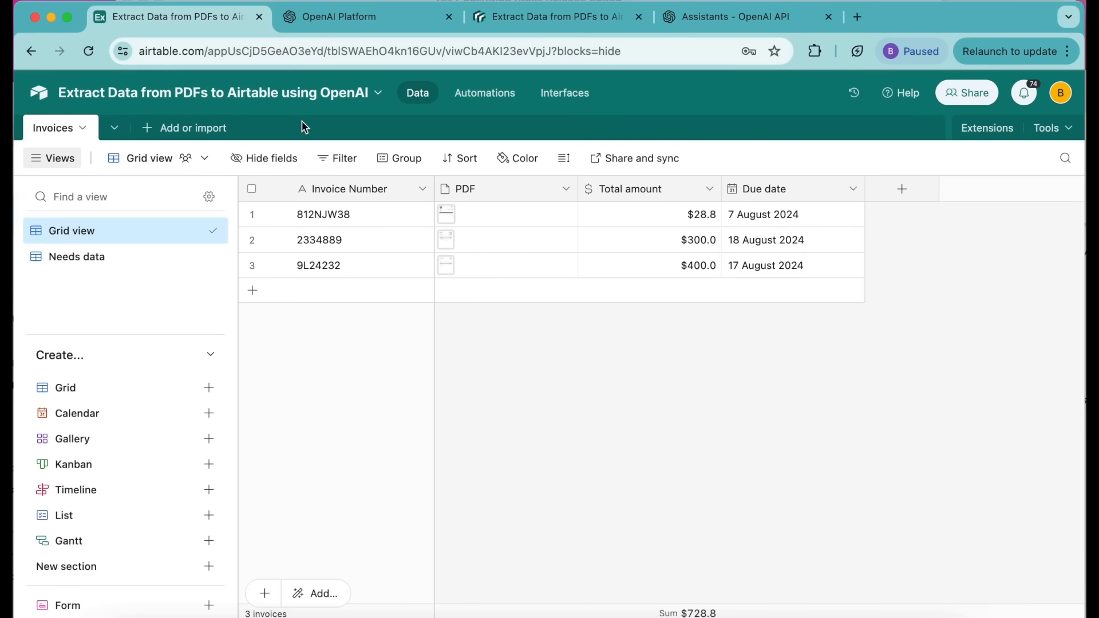
- View the beginning of the Data Fetcher blog article on extracting PDF data, and return to the Airtable base
left_click(531, 21)
scroll(280, 315, "up", 20)
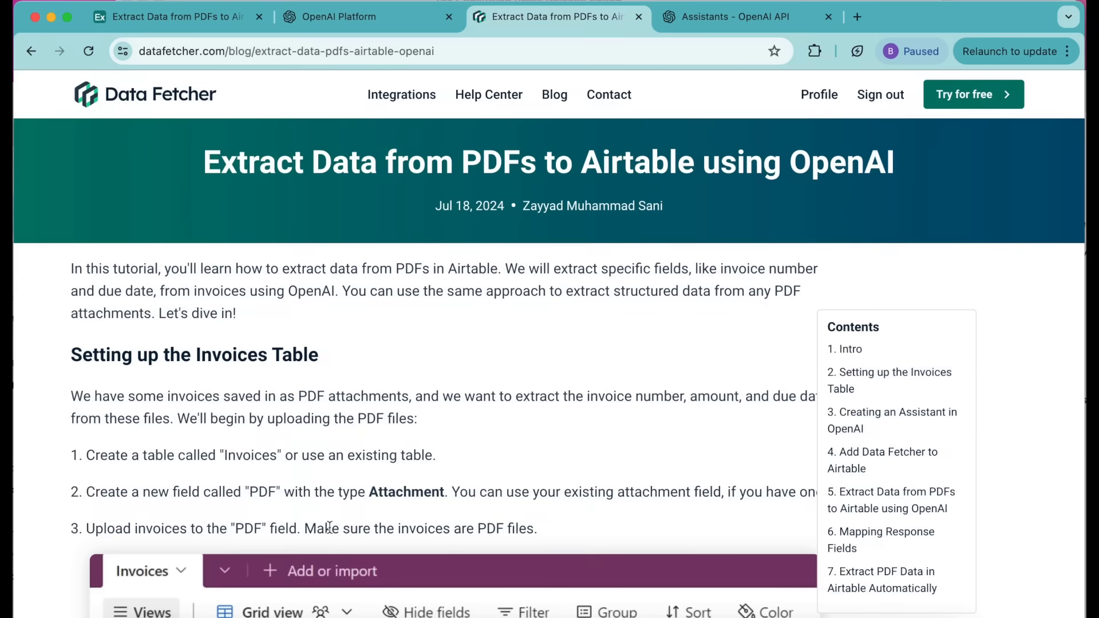
left_click(152, 22)
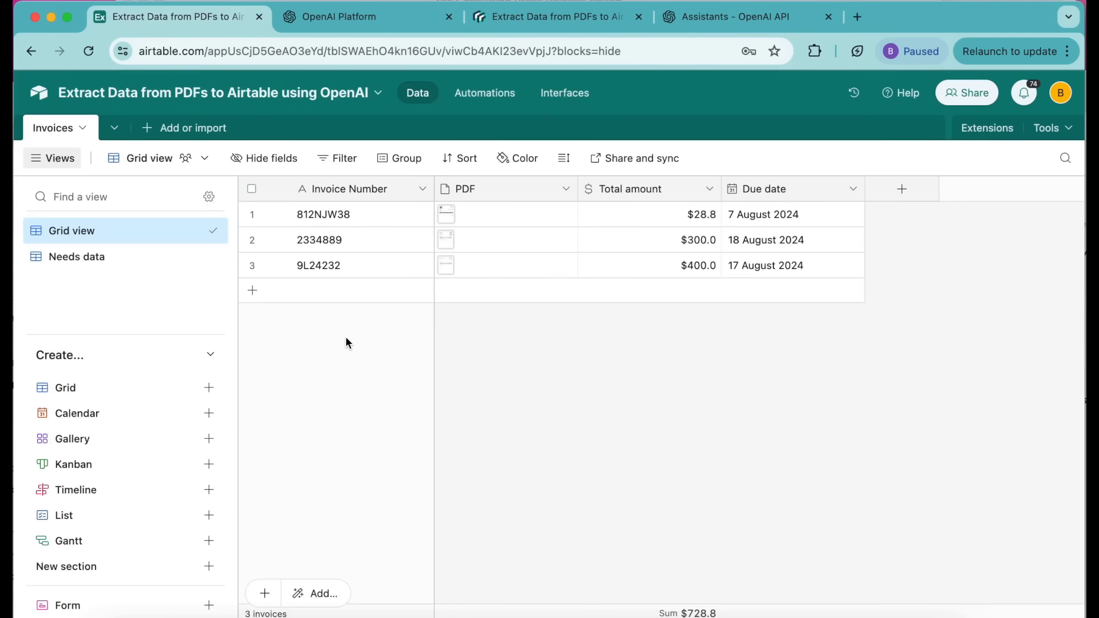